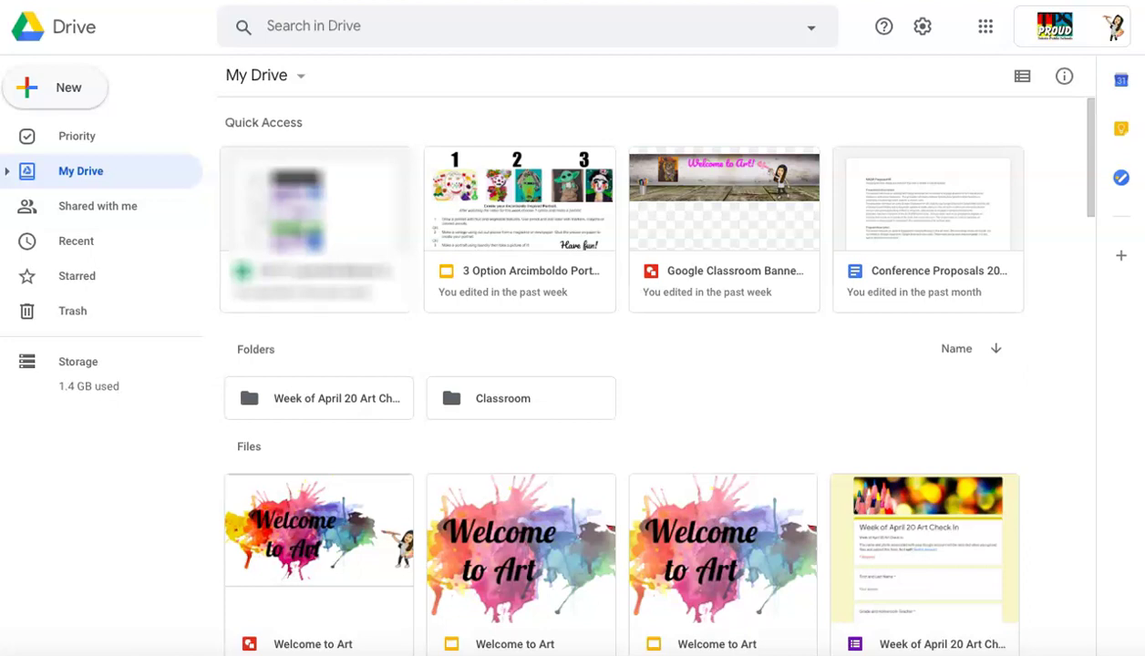
Step: Create a blank Google Slides presentation from My Drive
{"action": "left_click", "coordinate": [50, 90]}
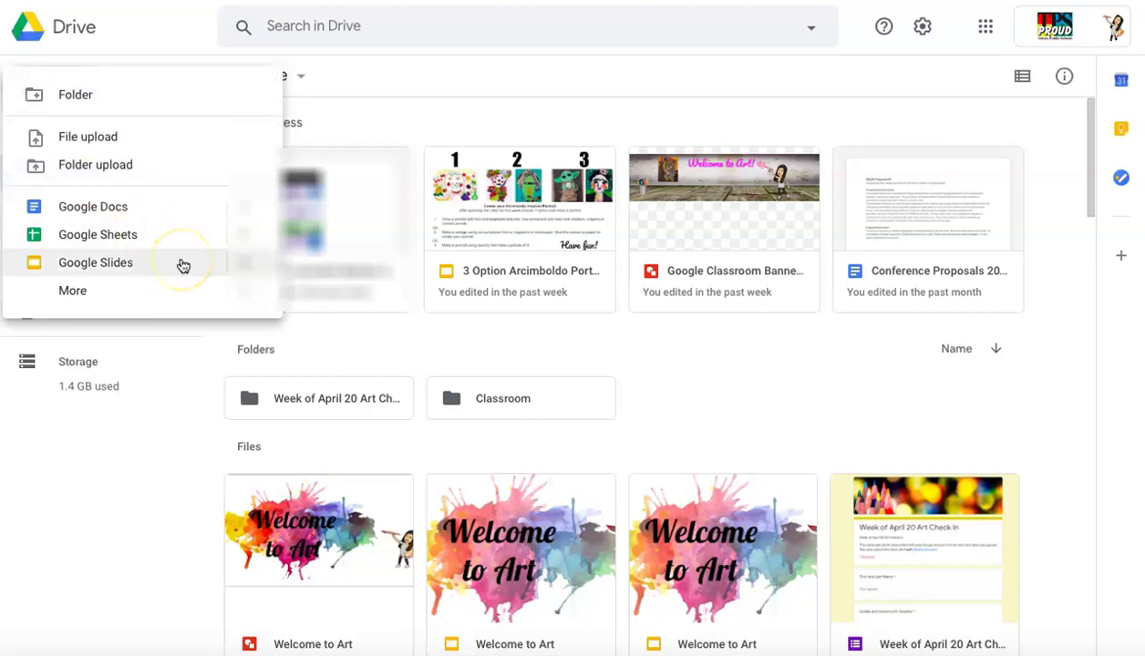
{"action": "mouse_move", "coordinate": [239, 265]}
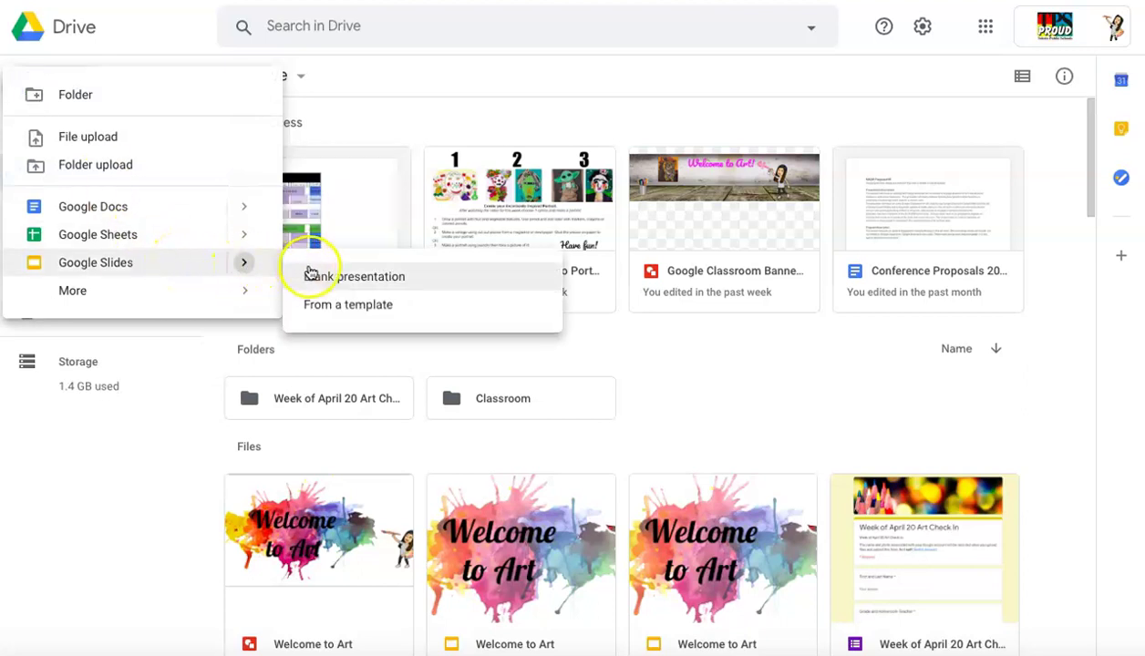
{"action": "left_click", "coordinate": [432, 278]}
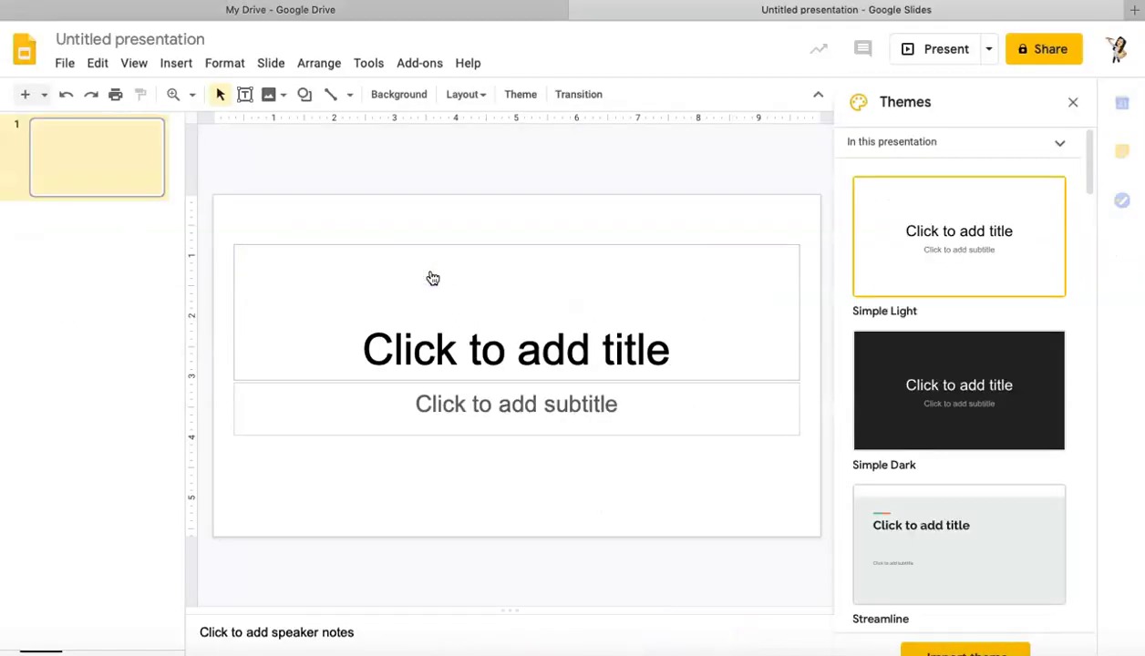
Step: Rename the presentation with the teacher's title and surname followed by "_ Name Pop Art"
{"action": "left_click", "coordinate": [141, 39]}
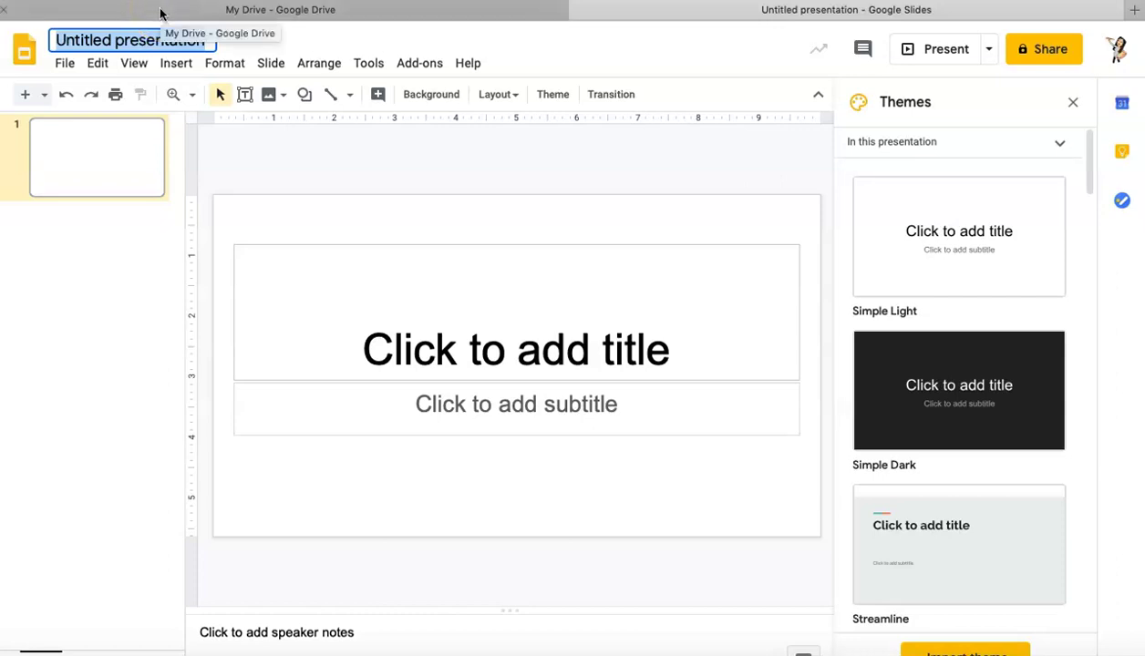
{"action": "type", "text": "Mrs. Martinez "}
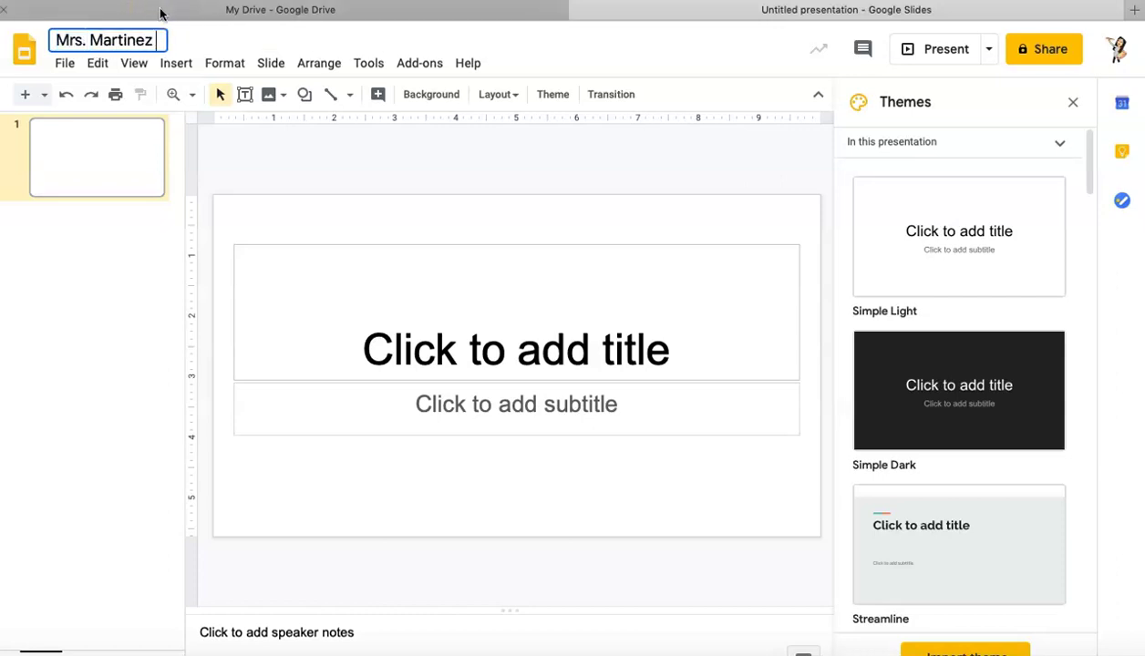
{"action": "type", "text": "_ Name Pop Art"}
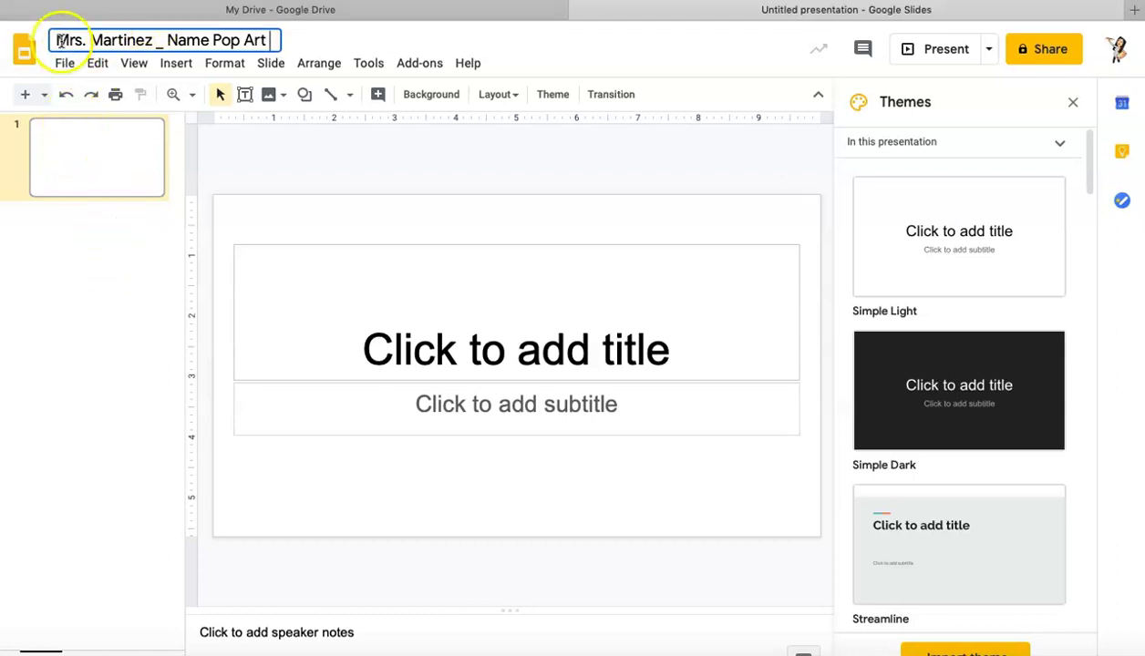
{"action": "left_click", "coordinate": [260, 36]}
{"action": "left_click", "coordinate": [115, 239]}
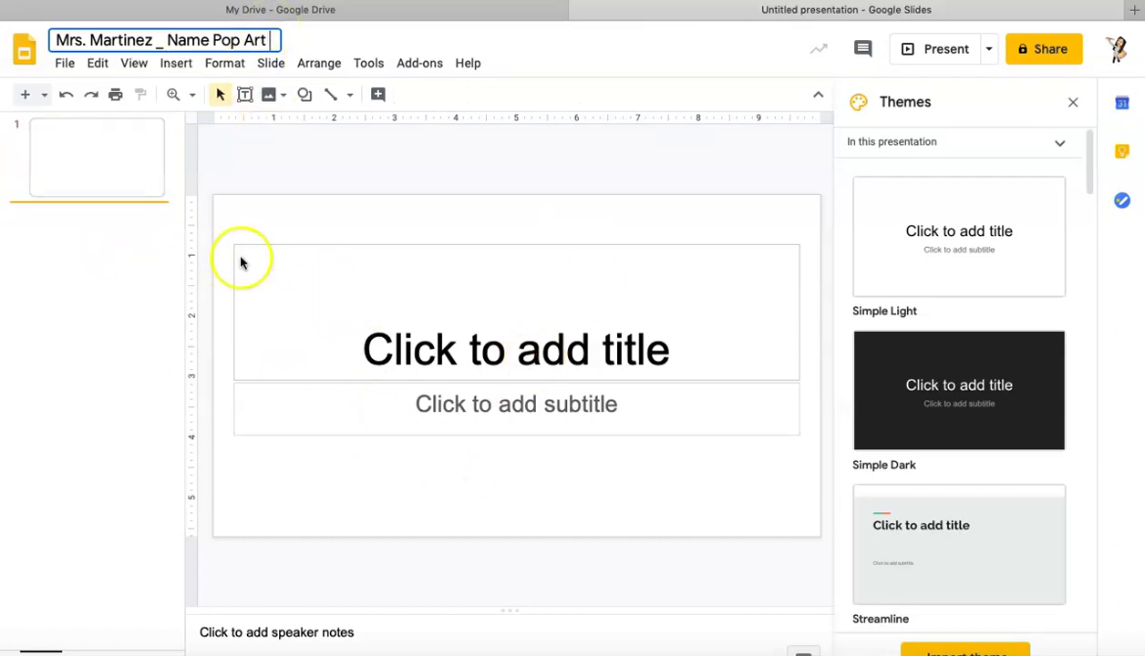
Step: Delete the subtitle placeholder from the first slide
{"action": "left_click", "coordinate": [473, 417]}
{"action": "left_click", "coordinate": [455, 436]}
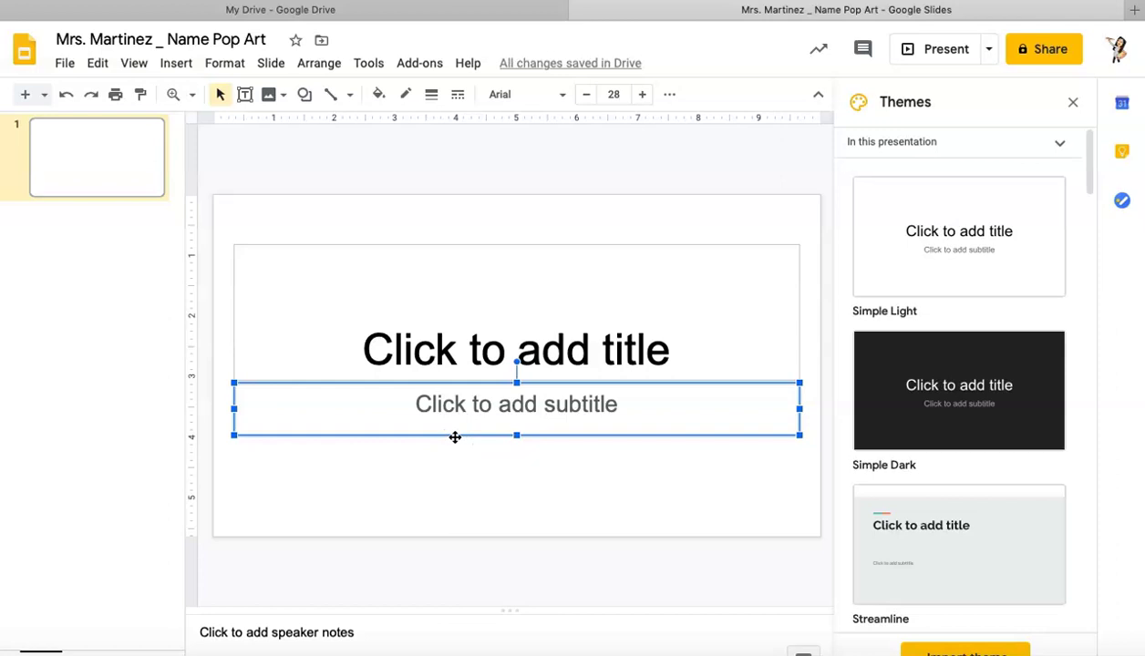
{"action": "key", "text": "Delete"}
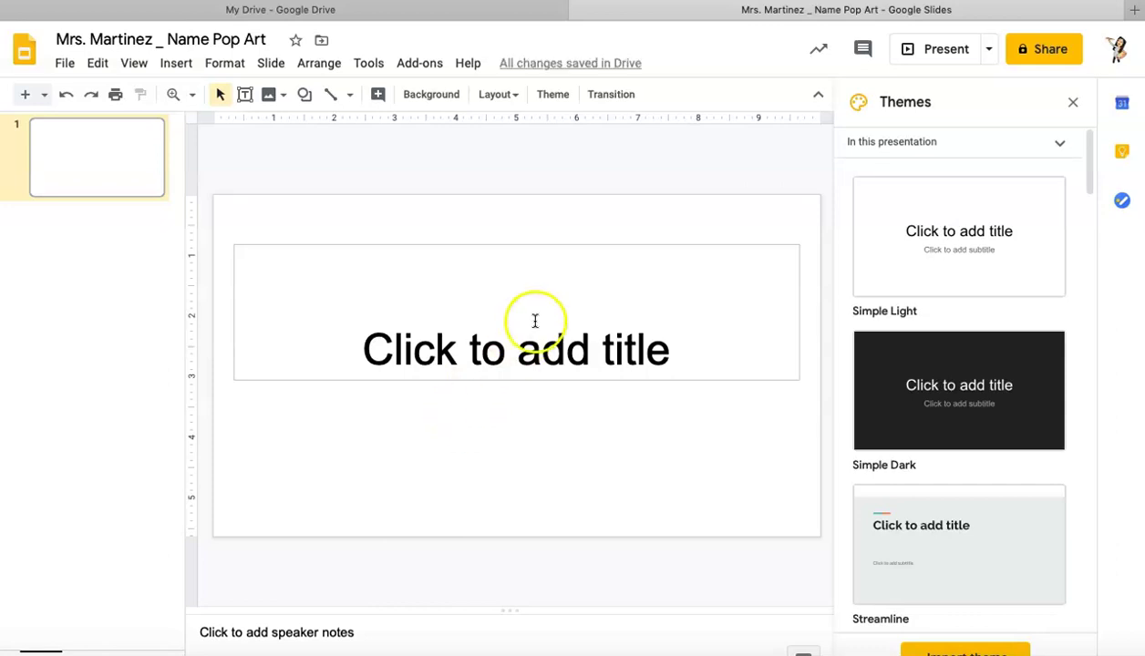
Step: Enter the surname in all capital letters in the title placeholder
{"action": "left_click", "coordinate": [515, 353]}
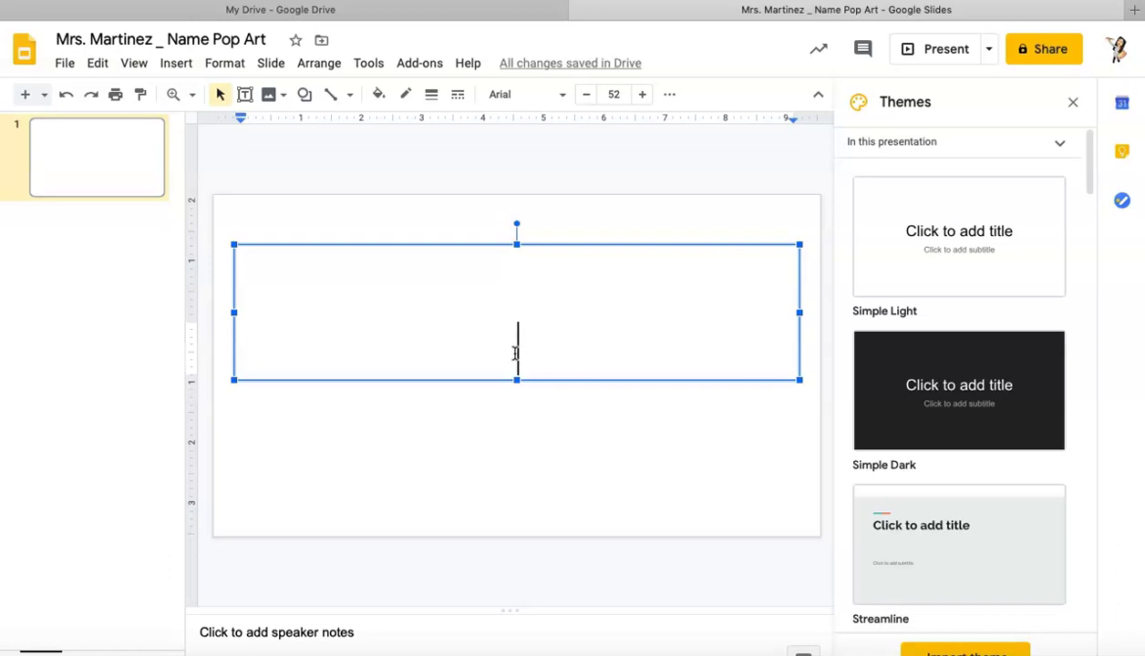
{"action": "type", "text": "Mar"}
{"action": "key", "text": "BackSpace"}
{"action": "key", "text": "BackSpace"}
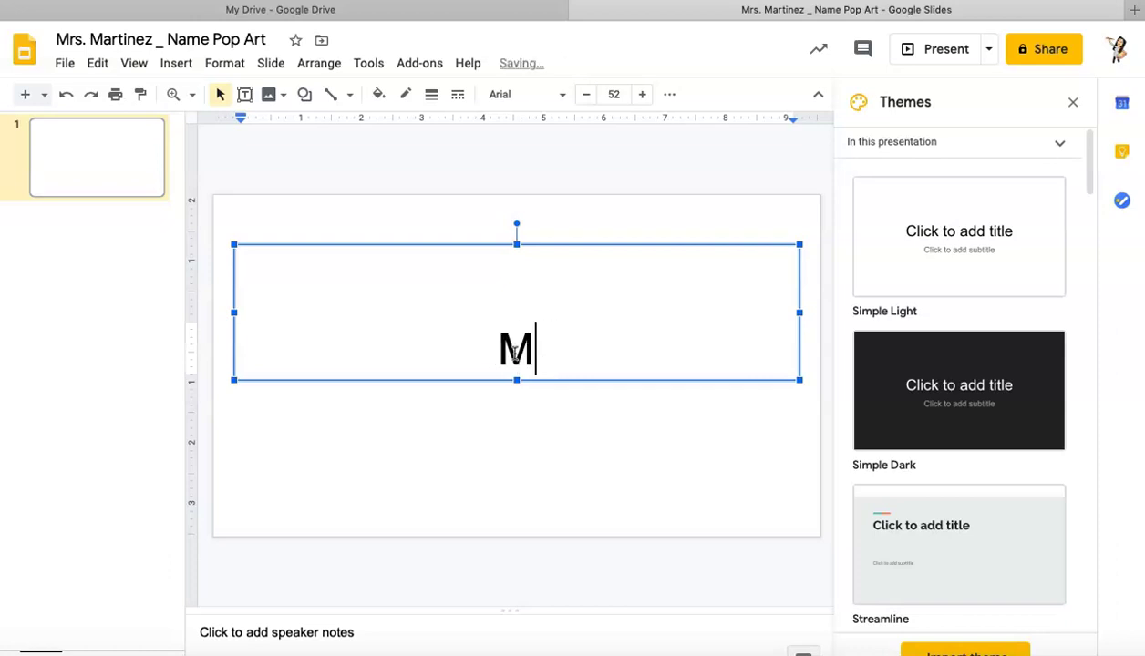
{"action": "type", "text": "ARTINEZ"}
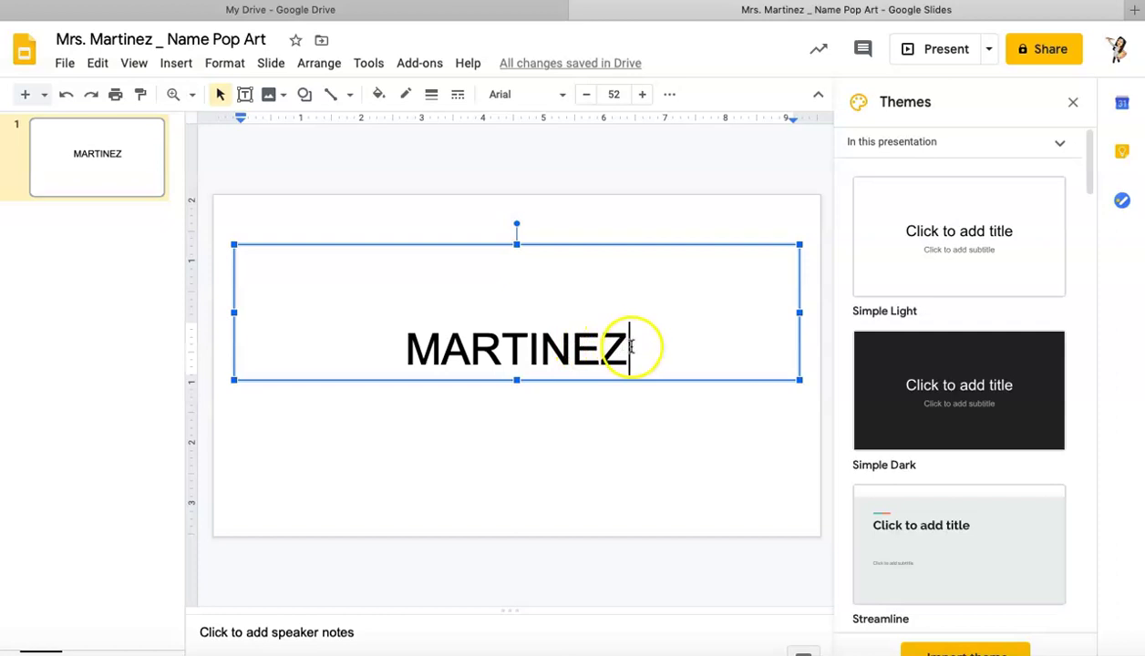
Step: Change the font of the whole name in the title to Impact
{"action": "left_click_drag", "start_coordinate": [629, 345], "coordinate": [396, 316]}
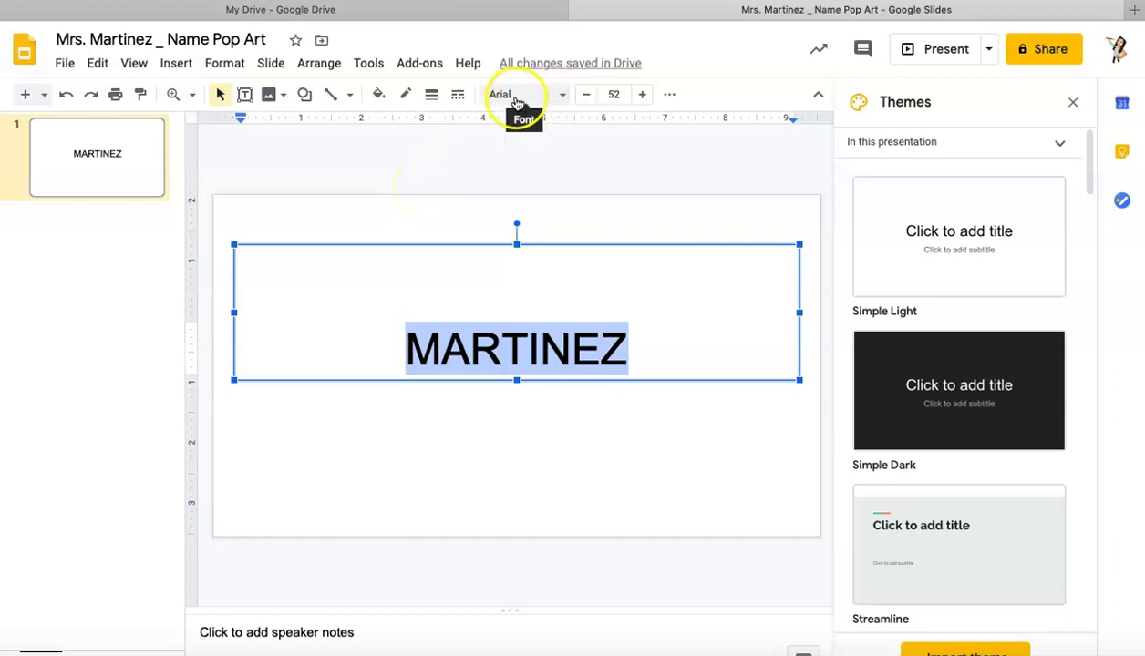
{"action": "left_click", "coordinate": [563, 98]}
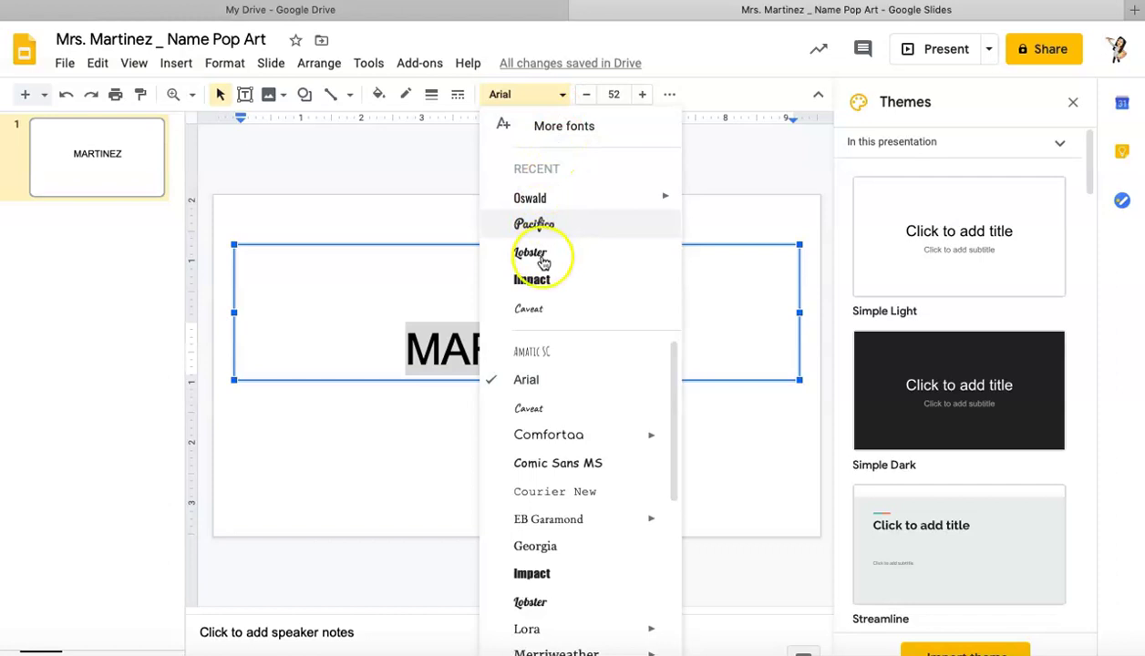
{"action": "left_click", "coordinate": [544, 283]}
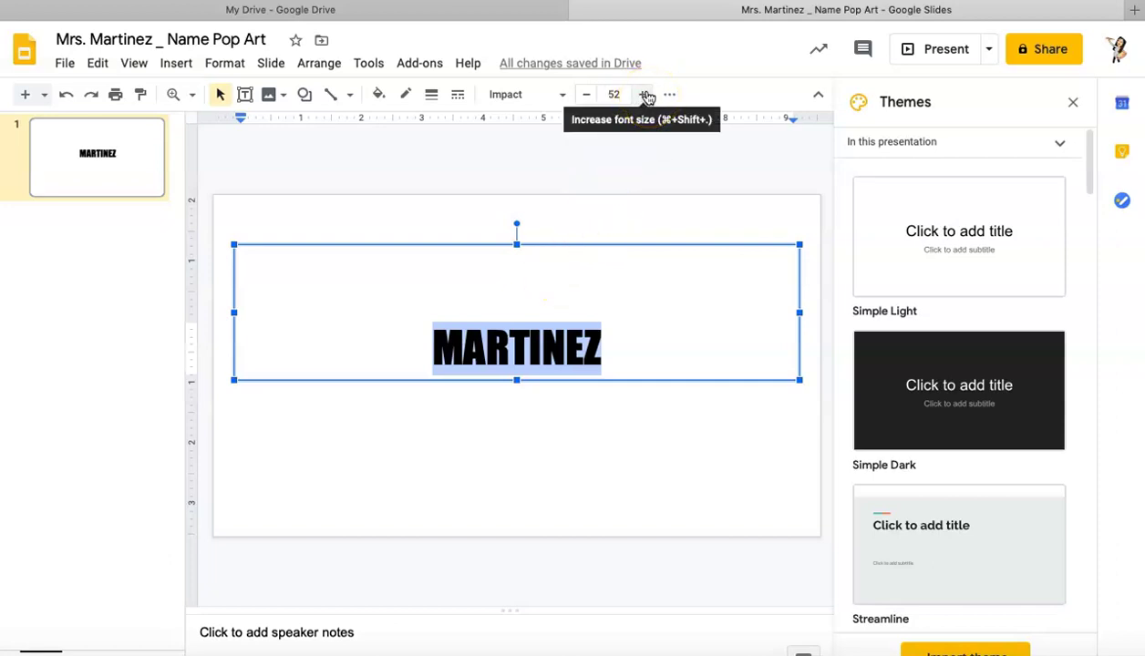
Step: Enlarge the name in the title to font size 125
{"action": "left_click", "coordinate": [644, 98]}
{"action": "left_click", "coordinate": [644, 98]}
{"action": "left_click", "coordinate": [643, 97]}
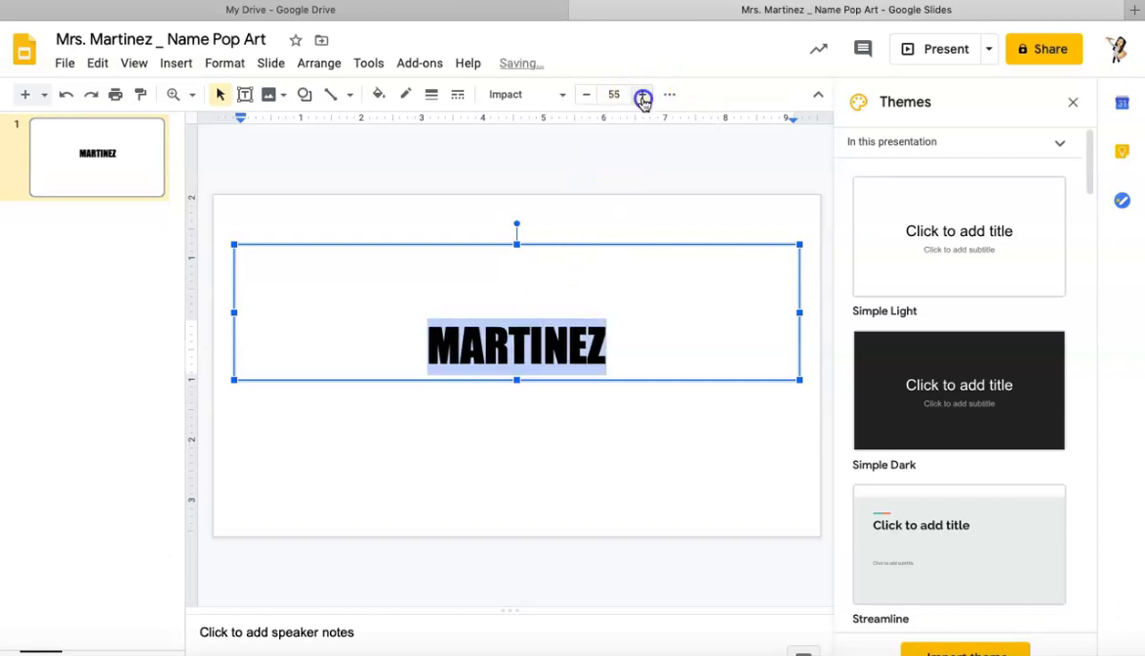
{"action": "left_click", "coordinate": [643, 98]}
{"action": "left_click", "coordinate": [644, 98]}
{"action": "left_click", "coordinate": [644, 97]}
{"action": "left_click", "coordinate": [644, 98]}
{"action": "left_click", "coordinate": [643, 97]}
{"action": "left_click", "coordinate": [644, 98]}
{"action": "left_click", "coordinate": [644, 98]}
{"action": "left_click", "coordinate": [643, 97]}
{"action": "left_click", "coordinate": [622, 93]}
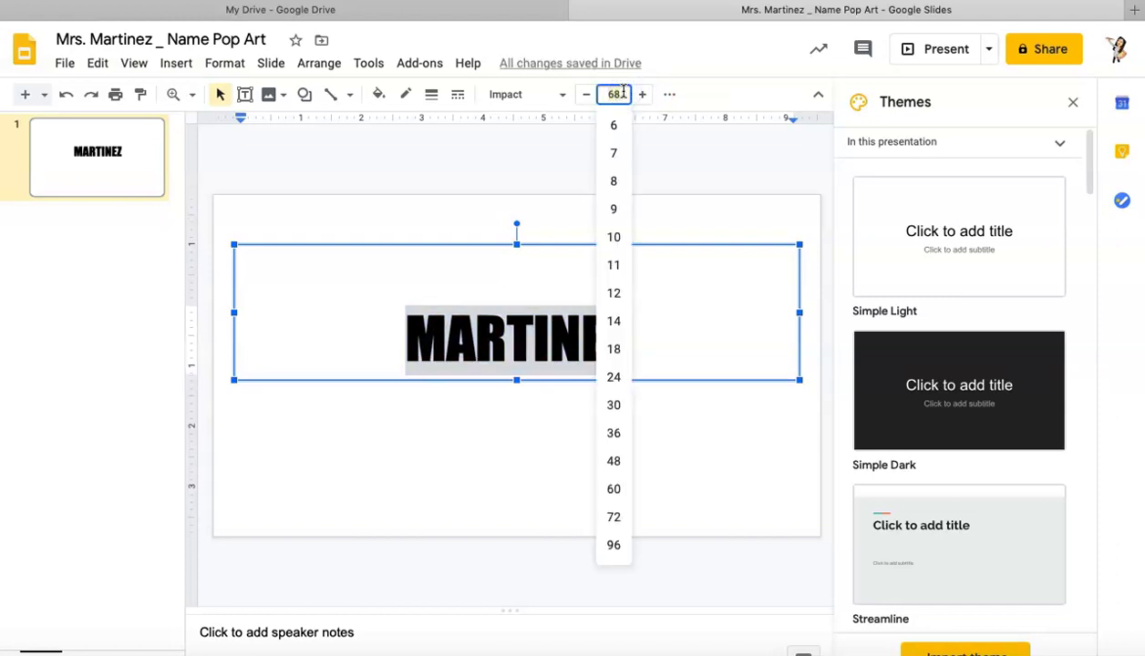
{"action": "left_click", "coordinate": [613, 546]}
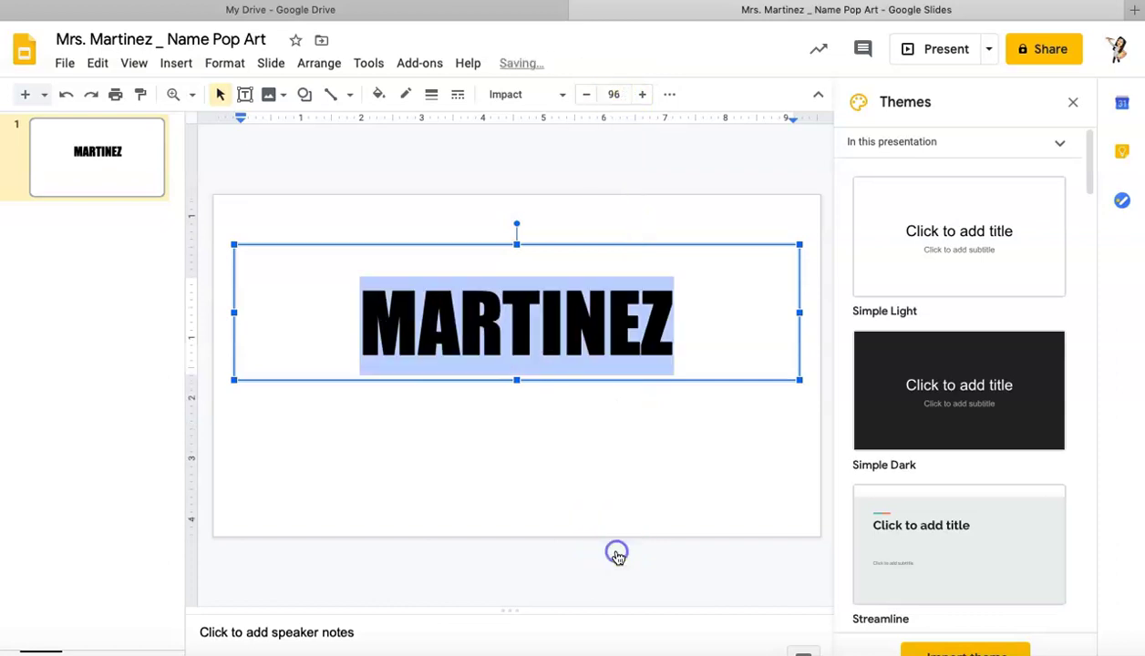
{"action": "left_click", "coordinate": [618, 95]}
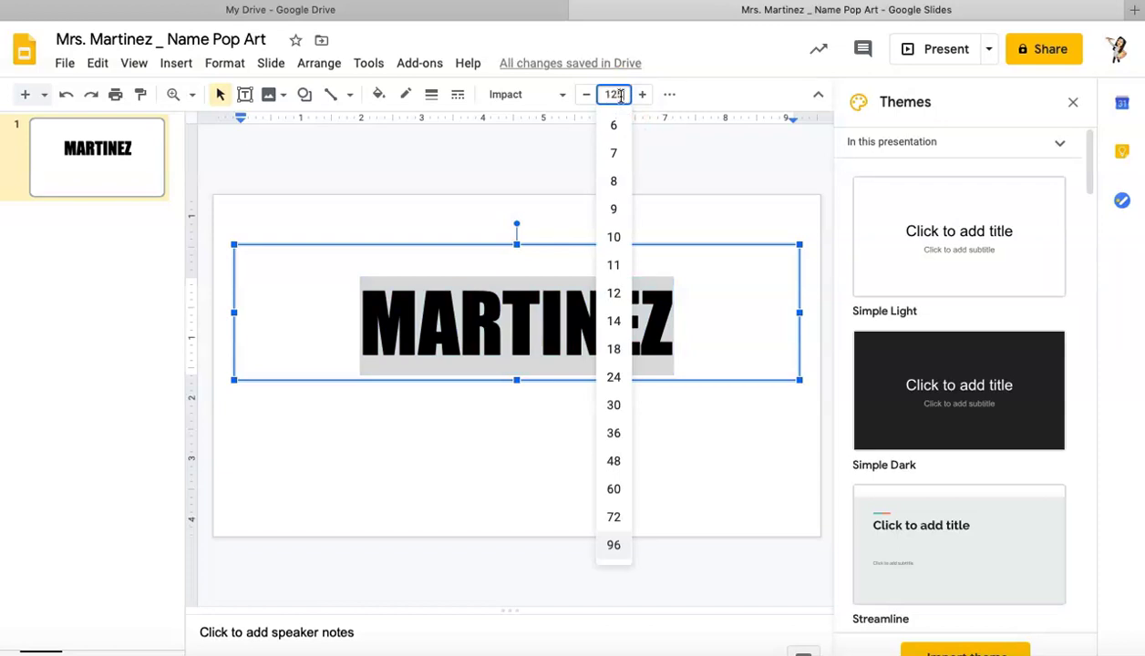
{"action": "key", "text": "Return"}
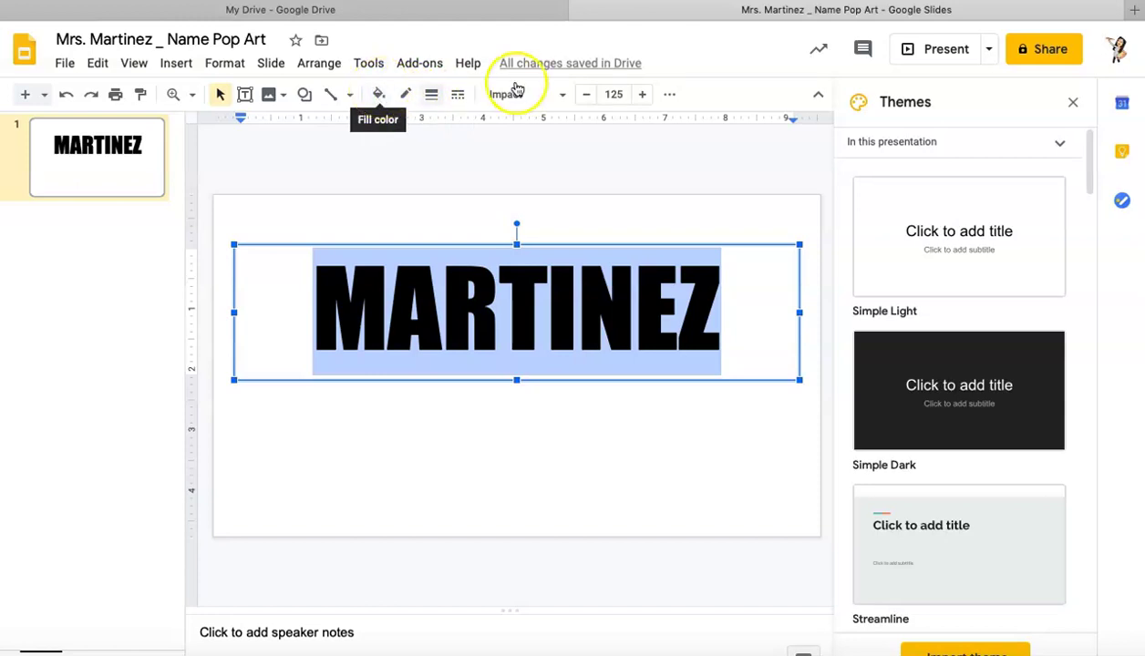
Step: Color the name's text bright purple and deselect the title box
{"action": "left_click", "coordinate": [671, 100]}
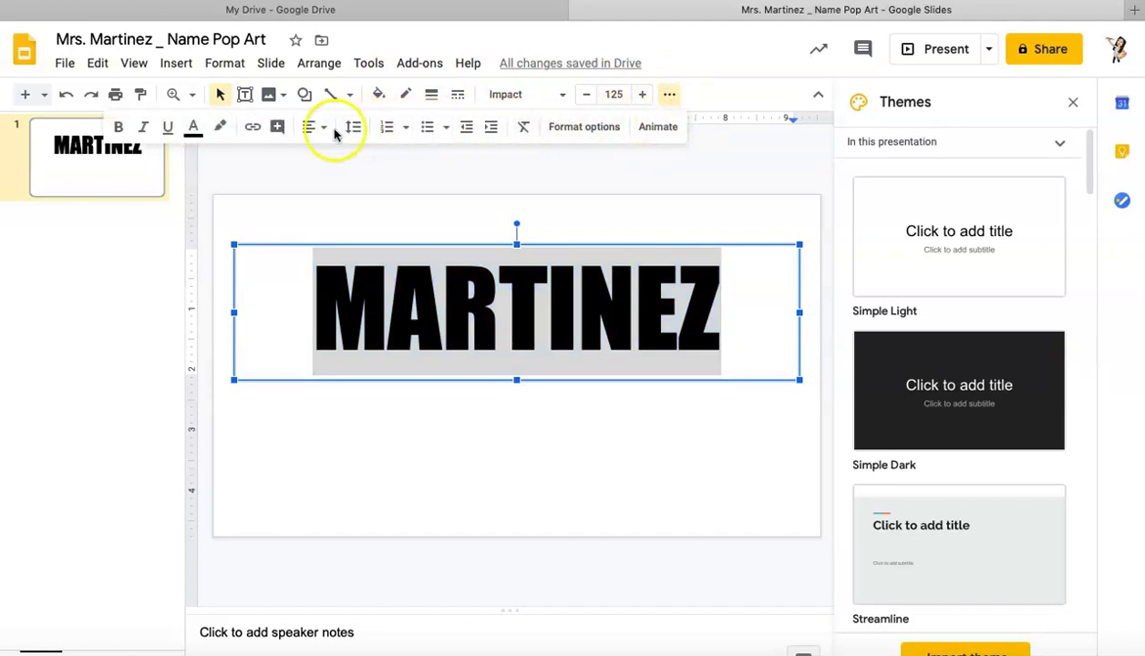
{"action": "left_click", "coordinate": [194, 128]}
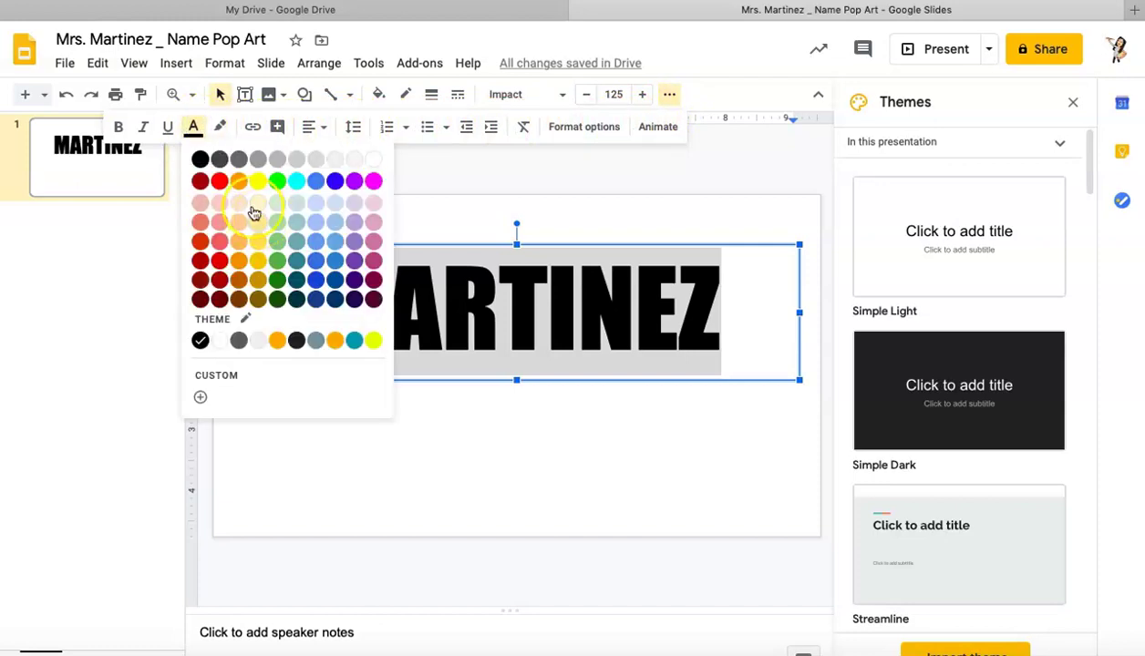
{"action": "left_click", "coordinate": [354, 183]}
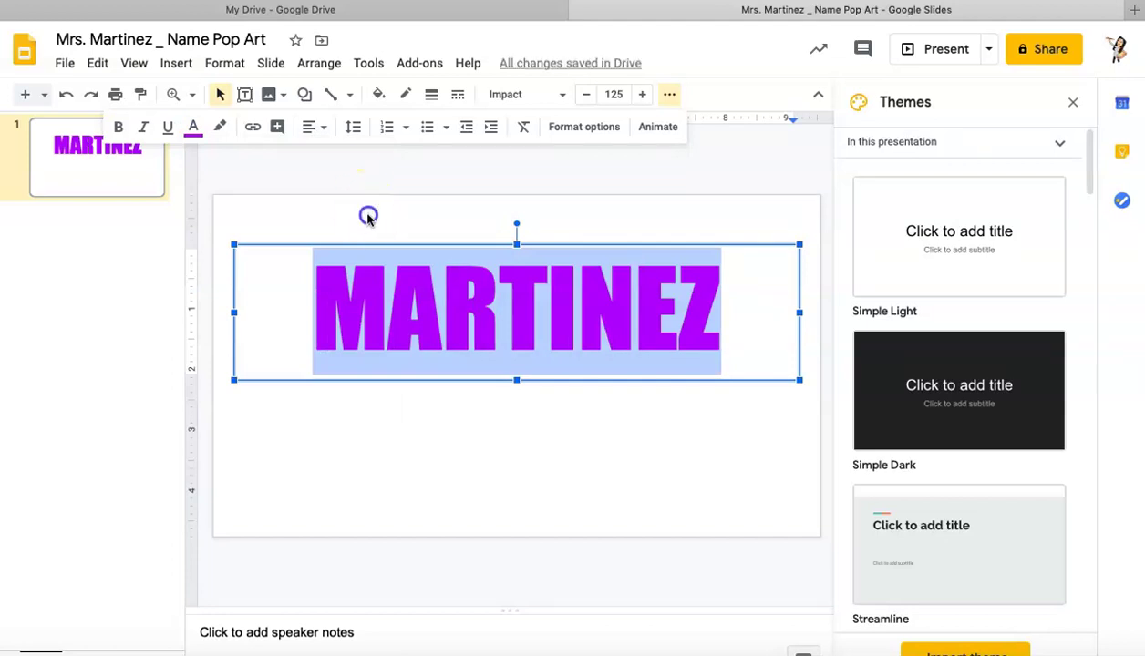
{"action": "left_click", "coordinate": [367, 216]}
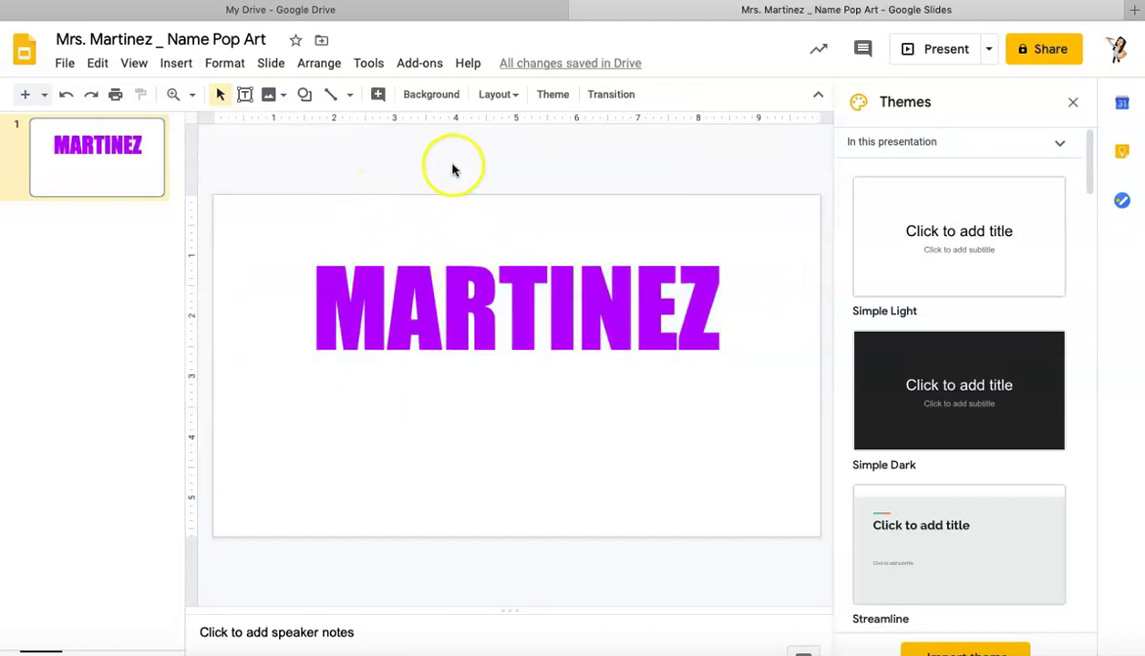
Step: Insert the jagged explosion shape from the callouts, drawn over the name so that it covers most of the slide
{"action": "left_click", "coordinate": [179, 67]}
{"action": "mouse_move", "coordinate": [203, 216]}
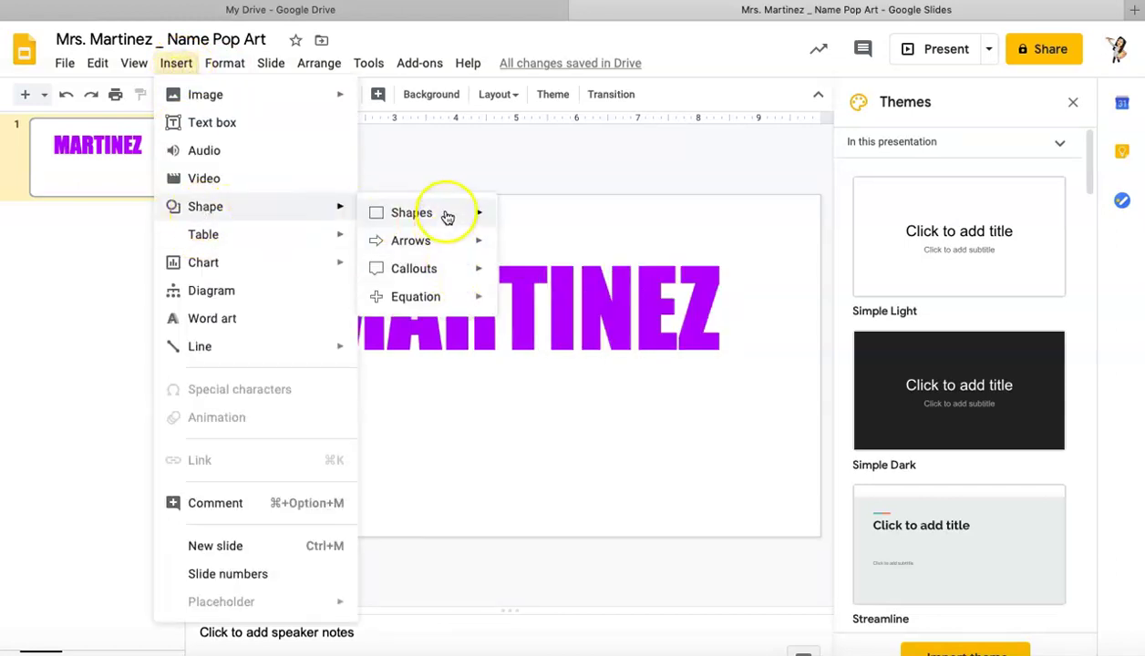
{"action": "mouse_move", "coordinate": [448, 219]}
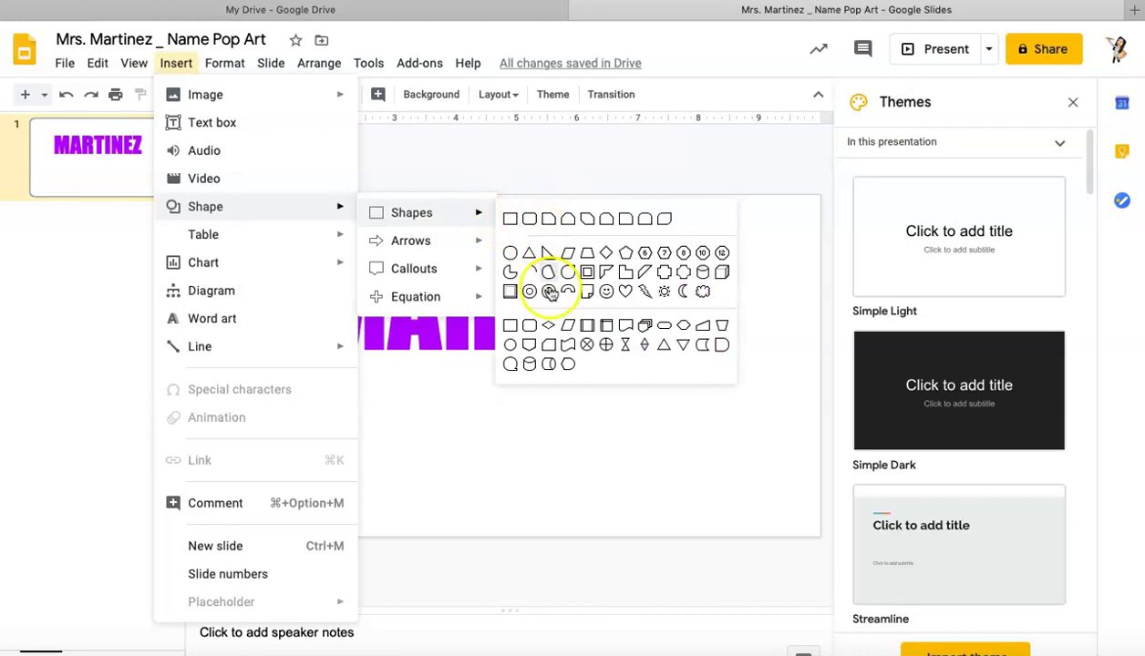
{"action": "mouse_move", "coordinate": [446, 268]}
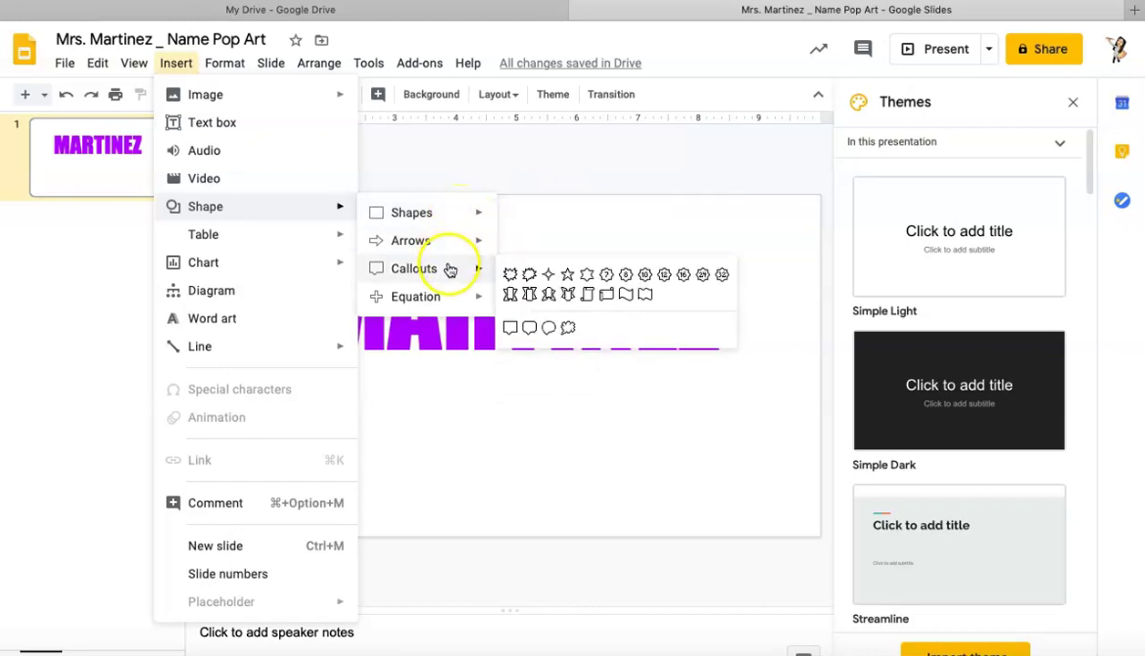
{"action": "left_click", "coordinate": [512, 276]}
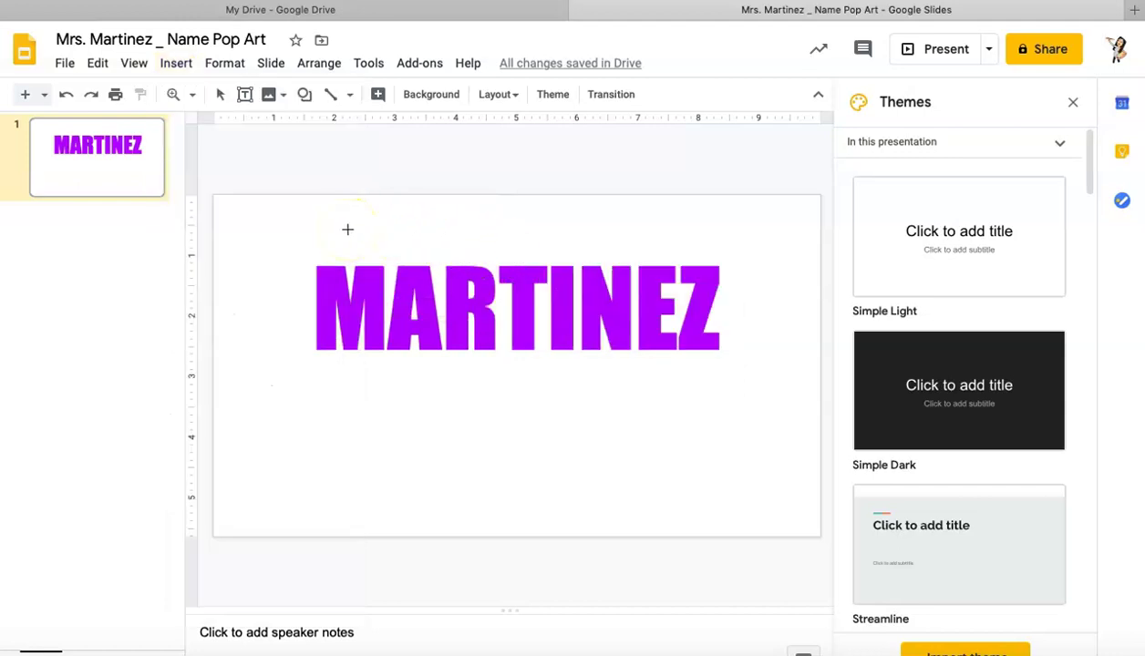
{"action": "mouse_move", "coordinate": [263, 206]}
{"action": "left_mouse_down"}
{"action": "mouse_move", "coordinate": [748, 526]}
{"action": "mouse_move", "coordinate": [775, 539]}
{"action": "mouse_move", "coordinate": [798, 523]}
{"action": "left_mouse_up"}
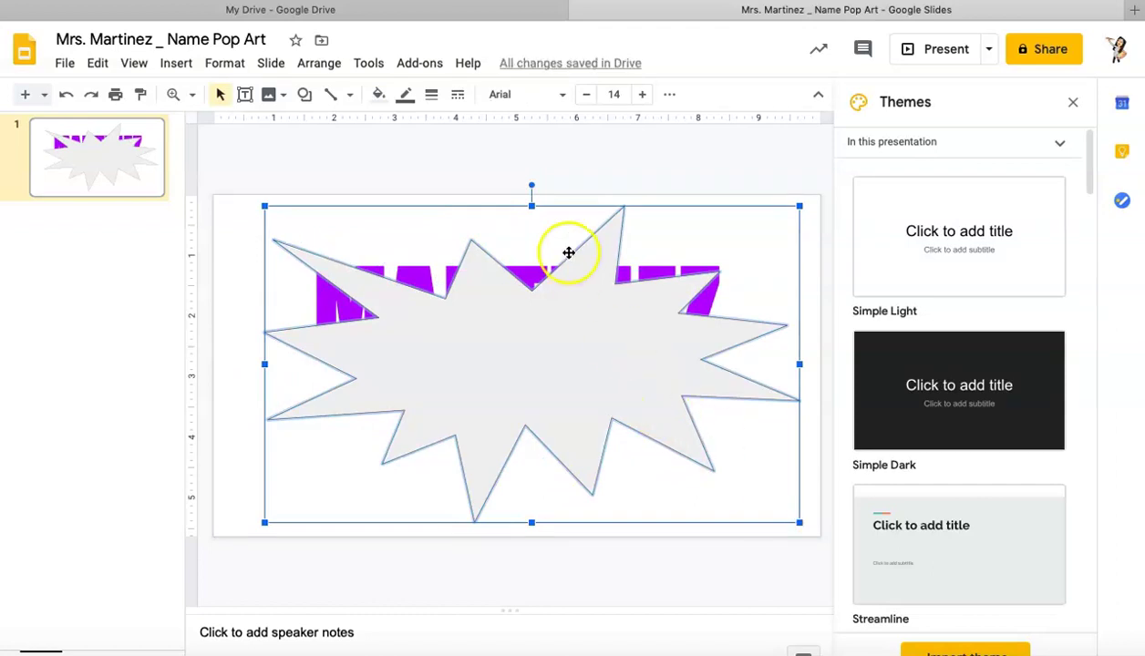
Step: Stretch the explosion shape up to the slide's top edge and sideways to about its left and right edges
{"action": "left_click", "coordinate": [529, 204]}
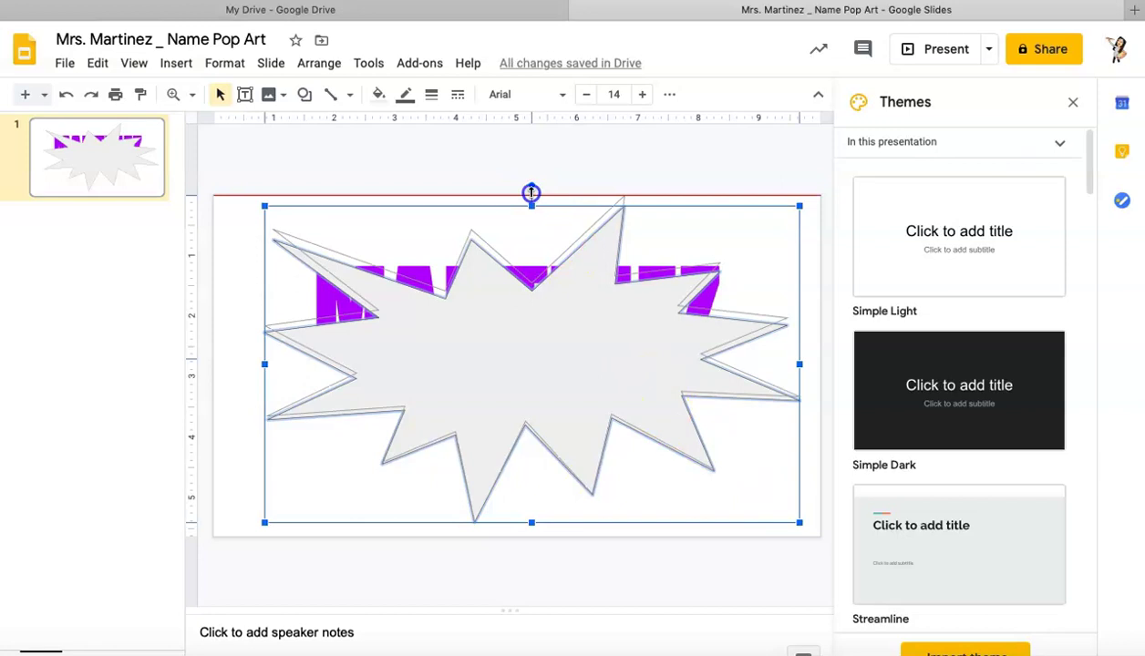
{"action": "left_click_drag", "start_coordinate": [530, 192], "coordinate": [532, 195]}
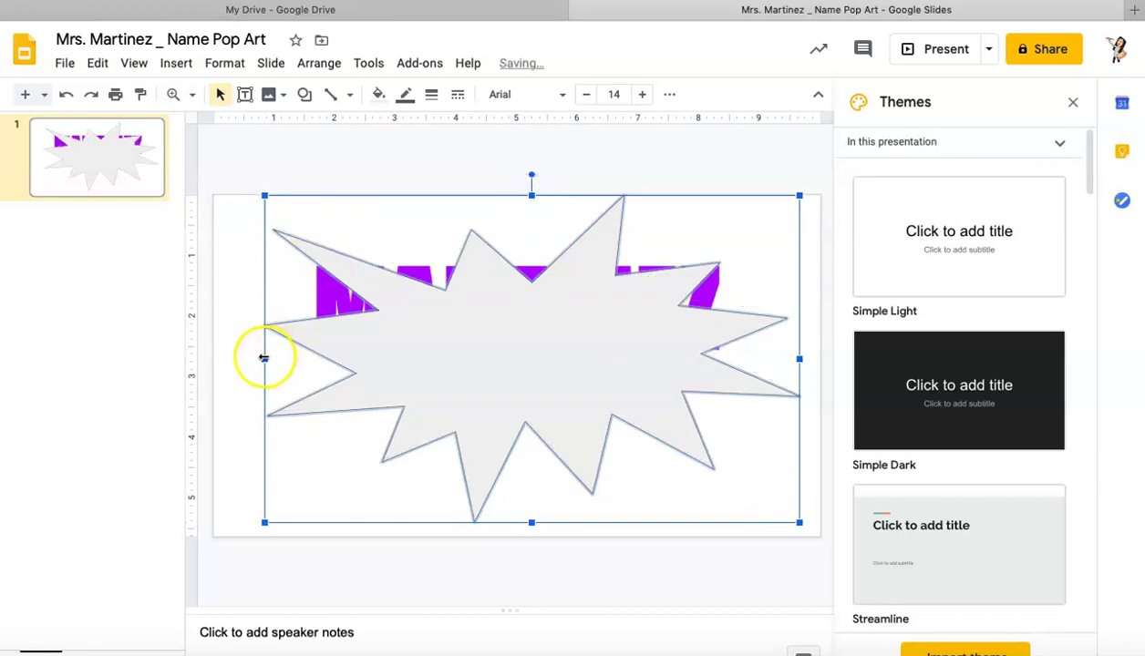
{"action": "left_click_drag", "start_coordinate": [264, 358], "coordinate": [220, 351]}
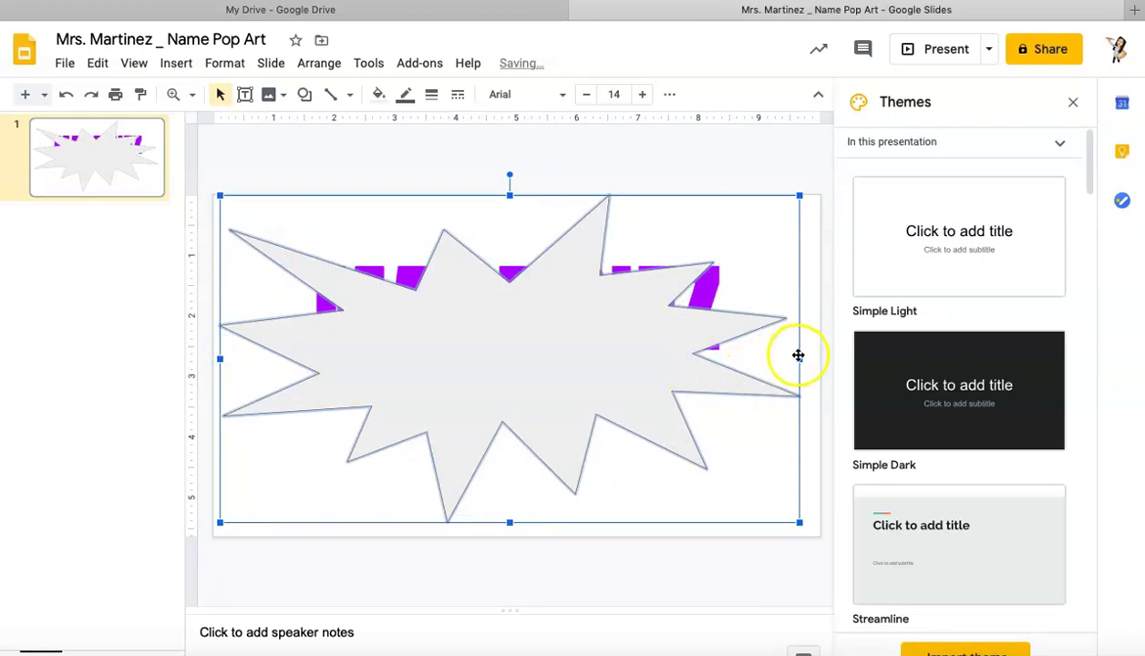
{"action": "left_click_drag", "start_coordinate": [800, 359], "coordinate": [820, 360]}
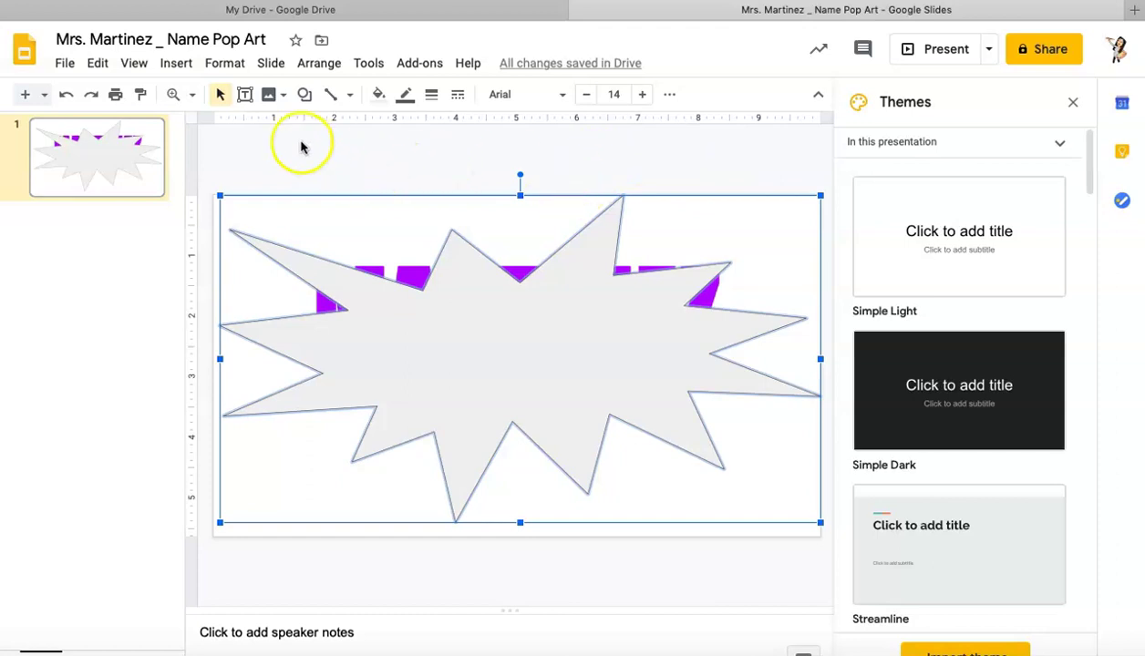
Step: Send the explosion shape to the back so that it sits behind the name
{"action": "left_click", "coordinate": [317, 64]}
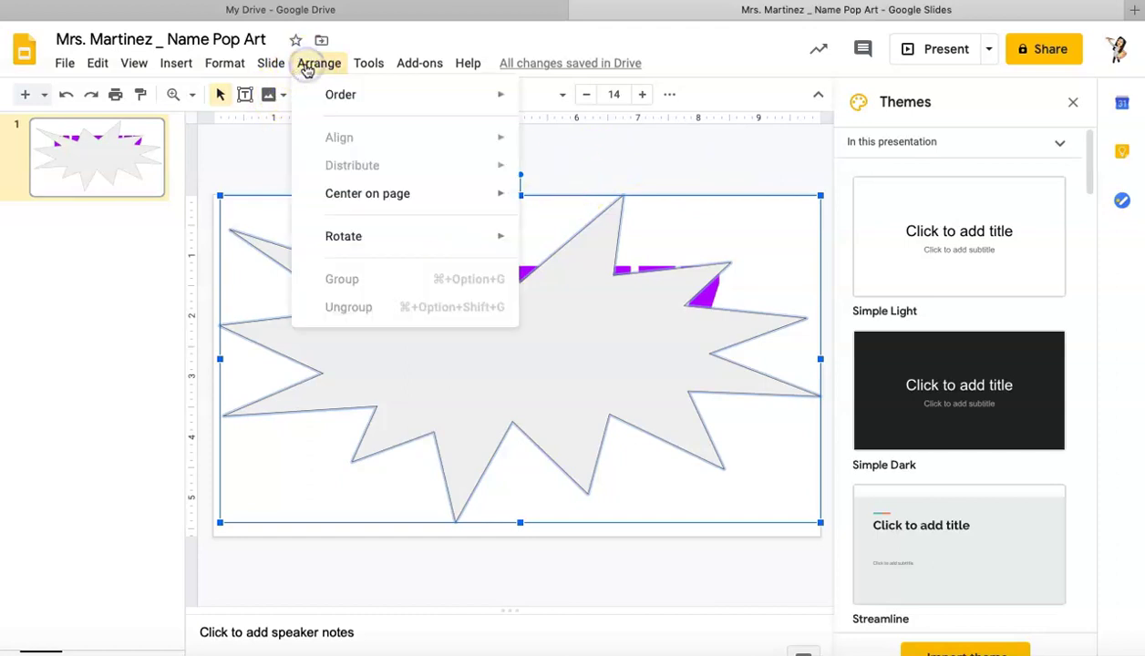
{"action": "mouse_move", "coordinate": [307, 100]}
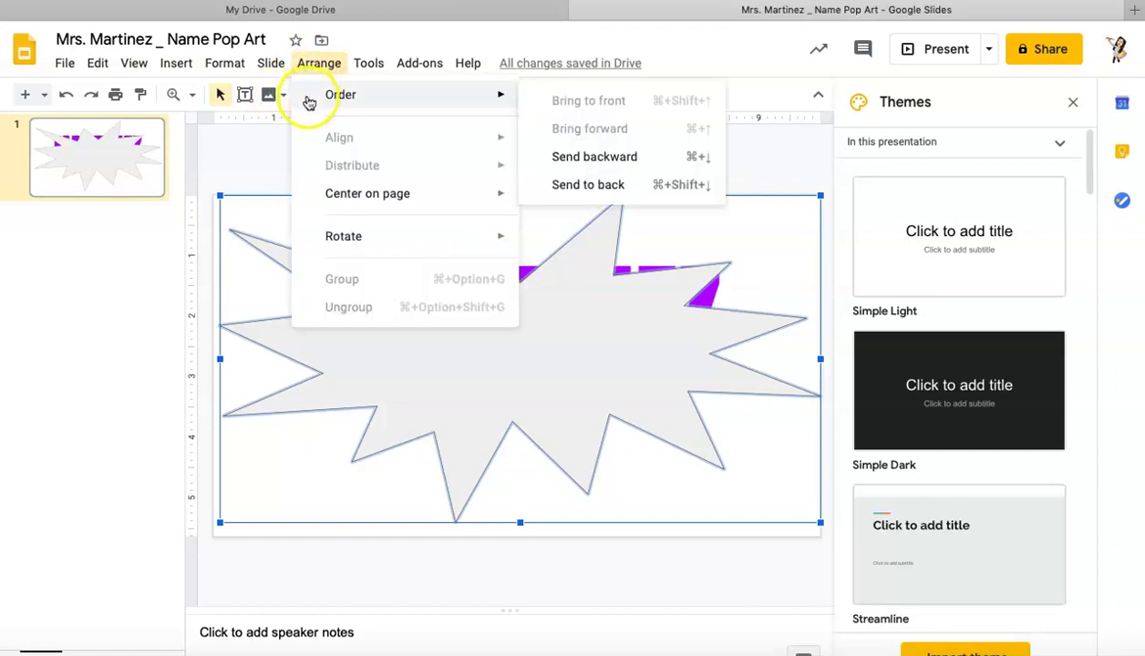
{"action": "left_click", "coordinate": [549, 187]}
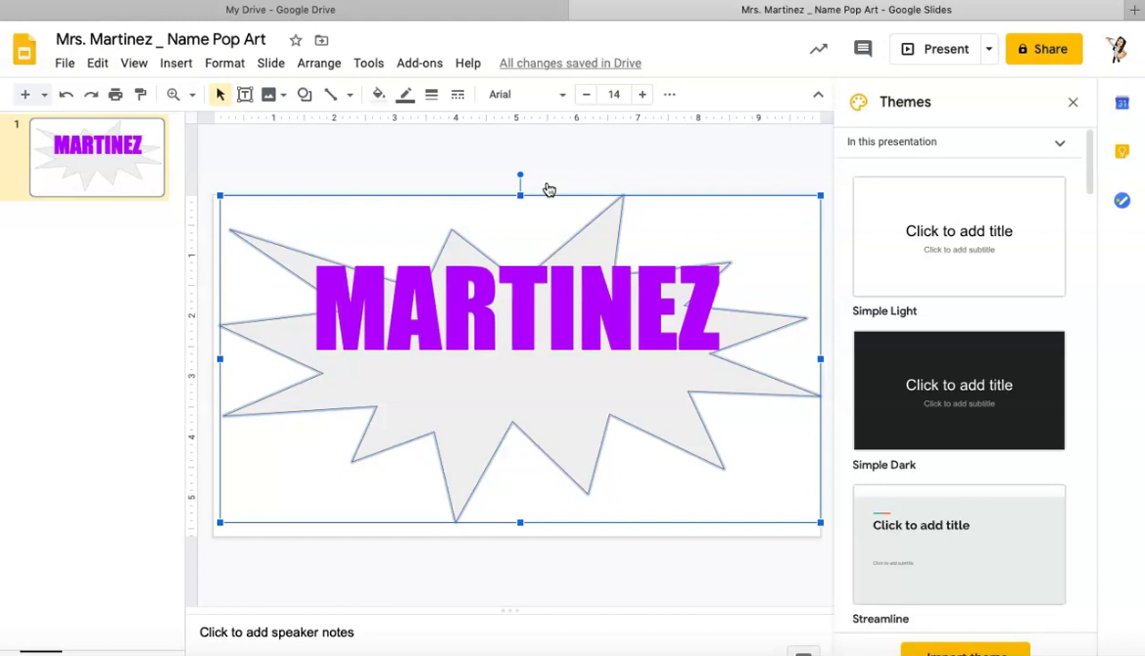
Step: Move the name's title box down so that the lettering sits near the middle of the explosion shape
{"action": "left_click", "coordinate": [515, 312]}
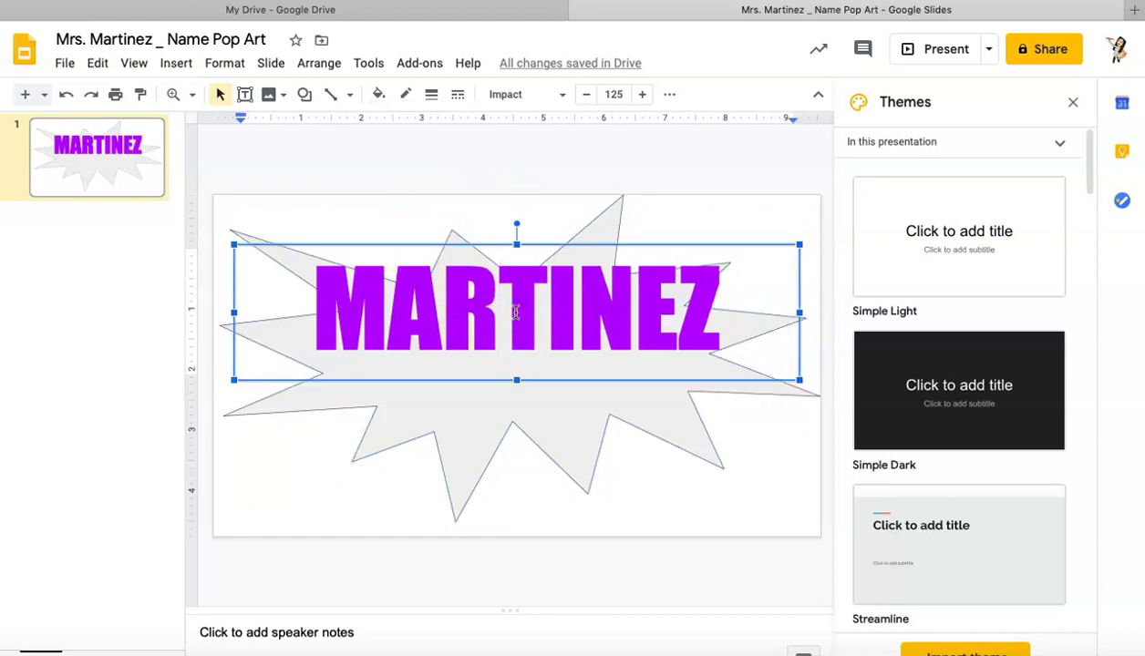
{"action": "left_click", "coordinate": [498, 247]}
{"action": "left_click_drag", "start_coordinate": [498, 247], "coordinate": [498, 277]}
{"action": "left_click", "coordinate": [502, 321]}
Step: Try font size 105 for the whole name and settle on size 96 to fit it inside the explosion shape
{"action": "left_click", "coordinate": [507, 334]}
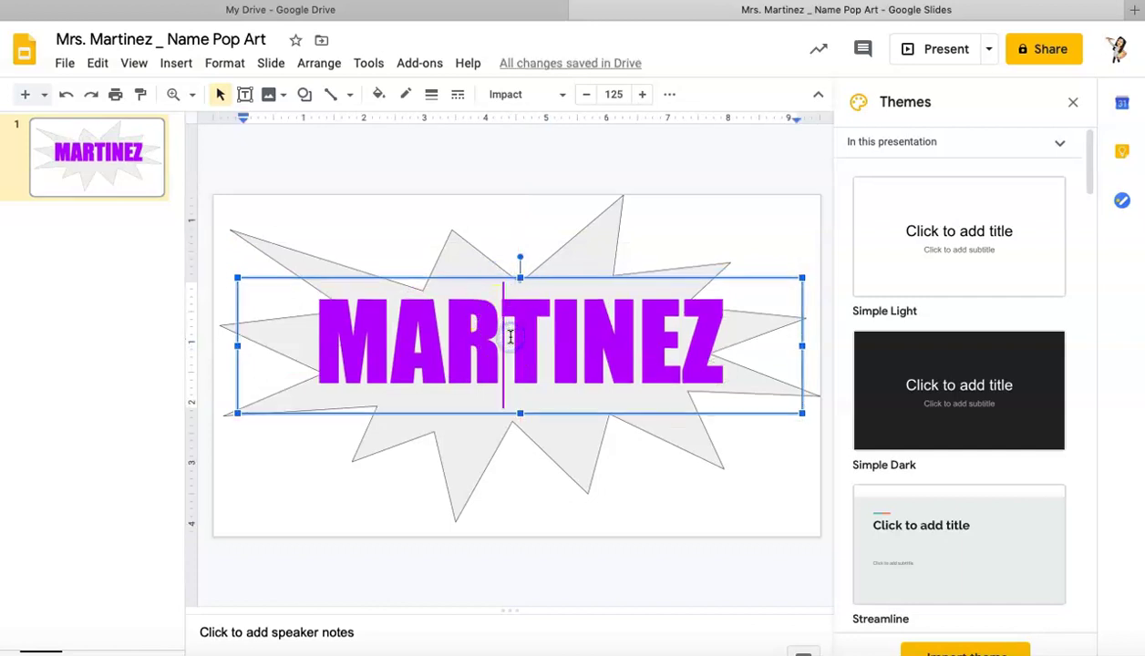
{"action": "double_click", "coordinate": [511, 337]}
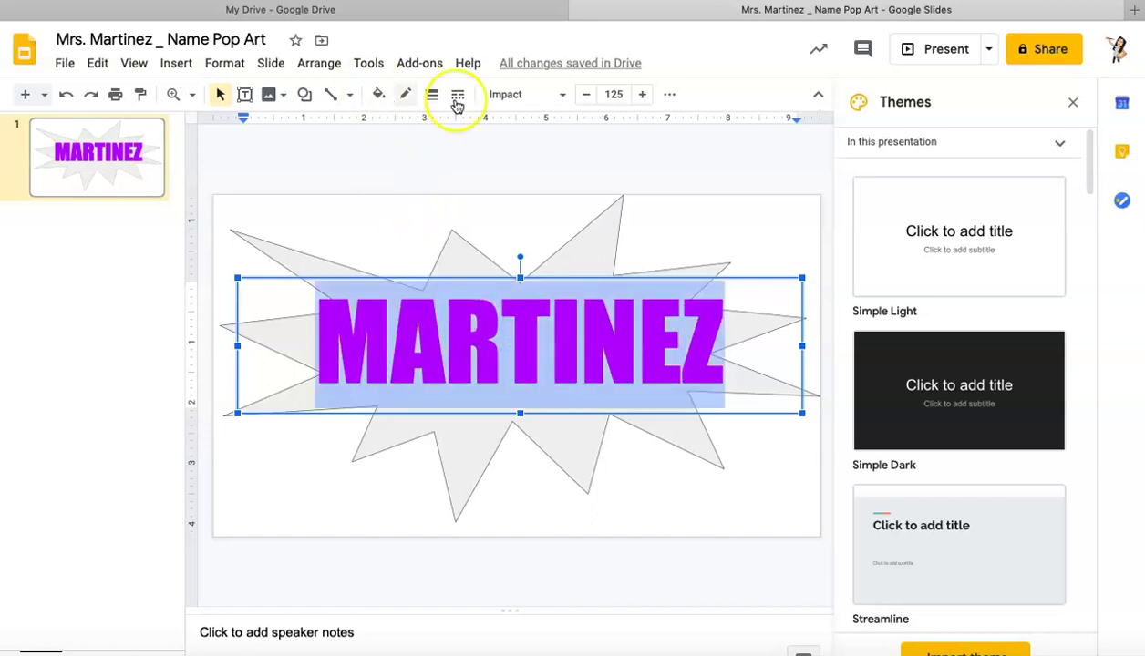
{"action": "left_click", "coordinate": [614, 95]}
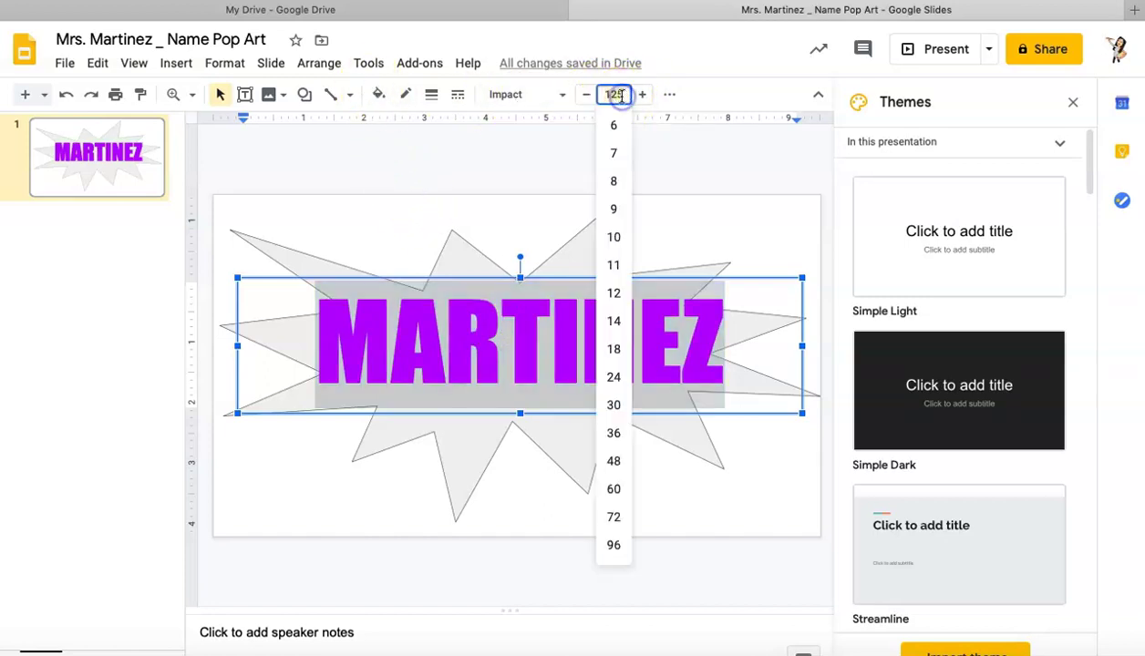
{"action": "type", "text": "100"}
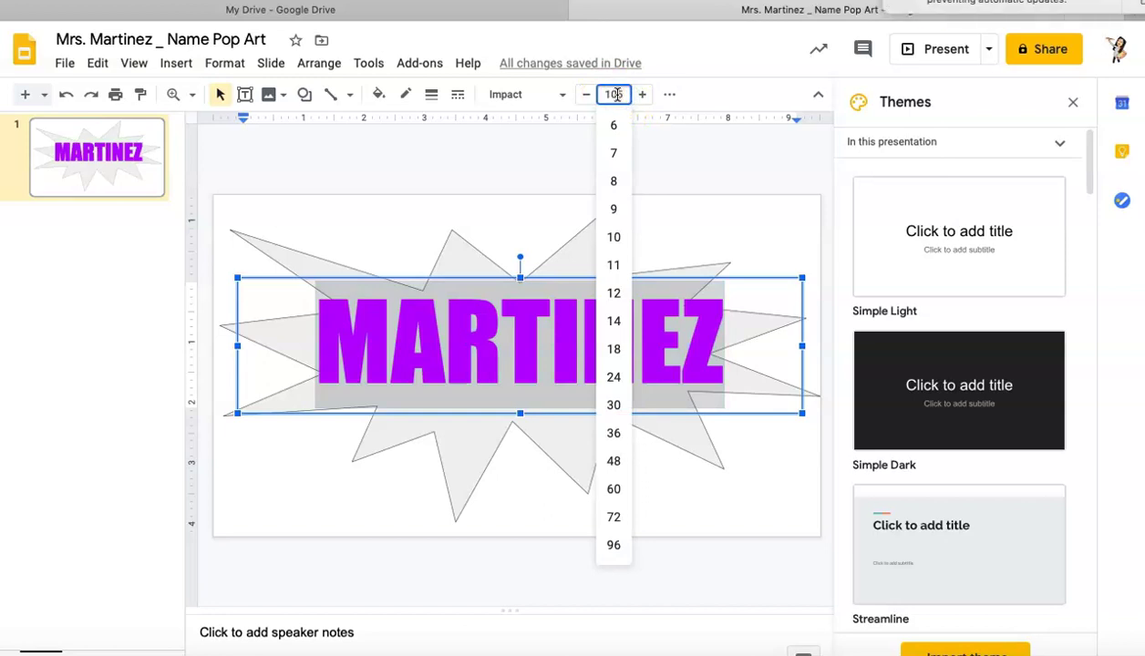
{"action": "key", "text": "Return"}
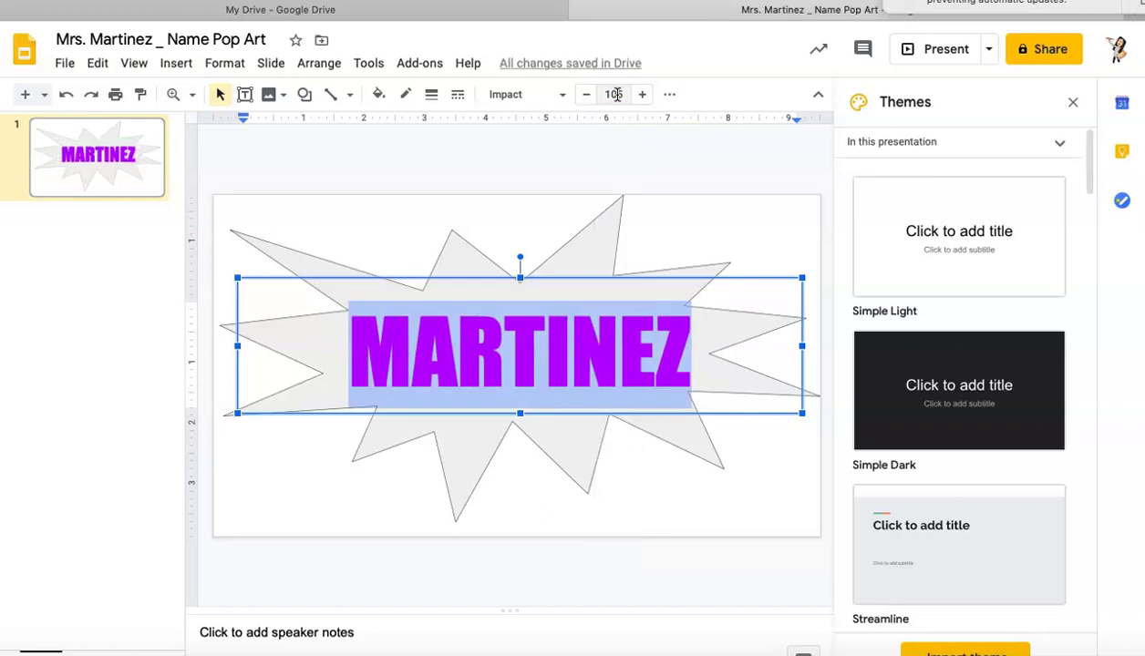
{"action": "left_click", "coordinate": [614, 94]}
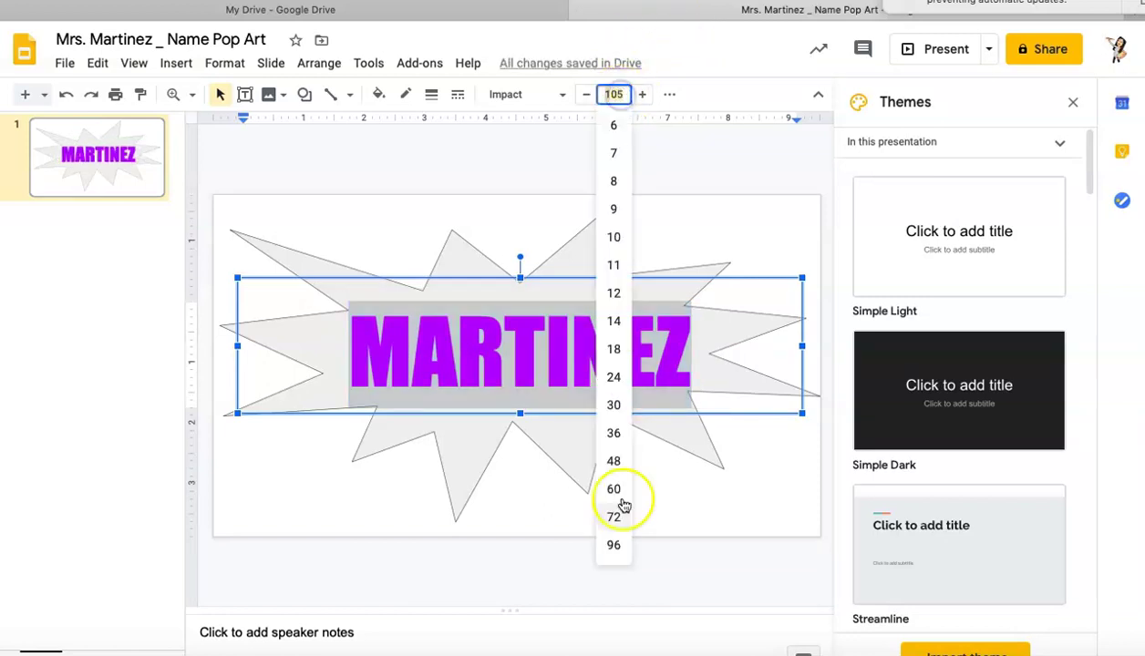
{"action": "left_click", "coordinate": [614, 545]}
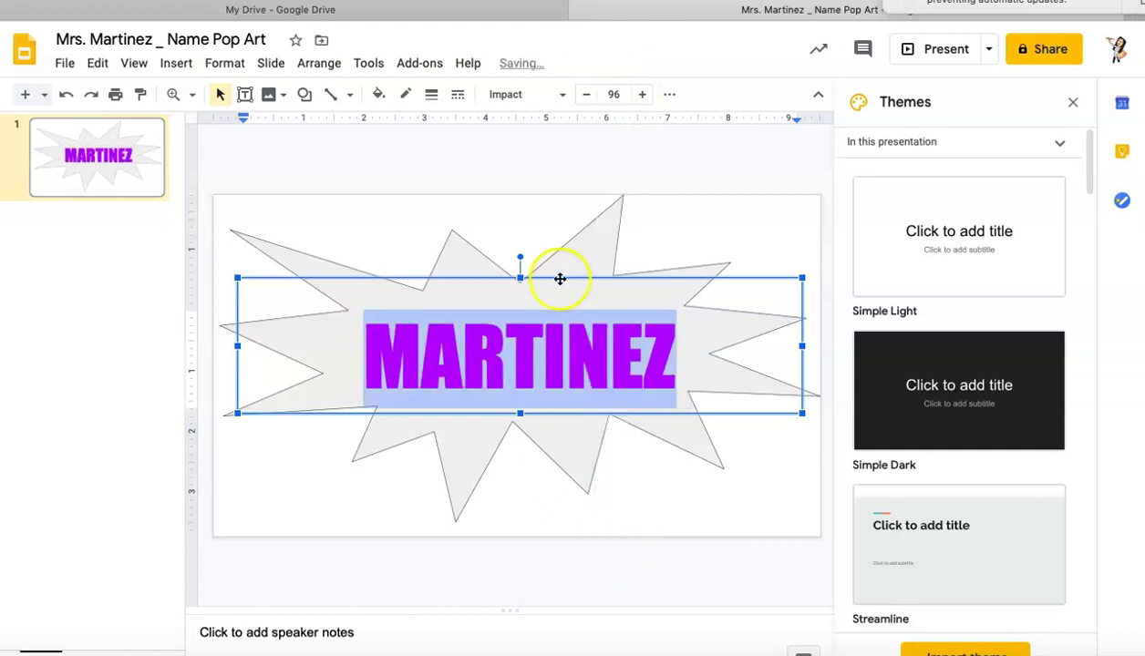
Step: Nudge the name's title box slightly up to center the smaller lettering within the explosion shape
{"action": "left_click_drag", "start_coordinate": [559, 275], "coordinate": [560, 266]}
{"action": "left_click", "coordinate": [506, 276]}
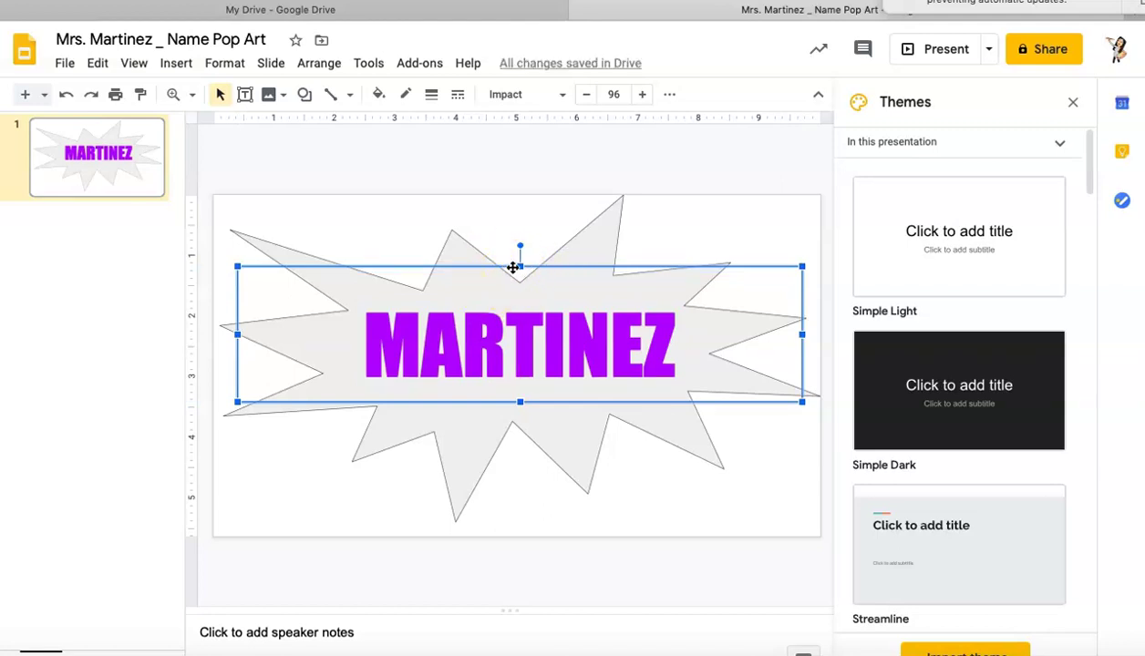
{"action": "left_click", "coordinate": [502, 327]}
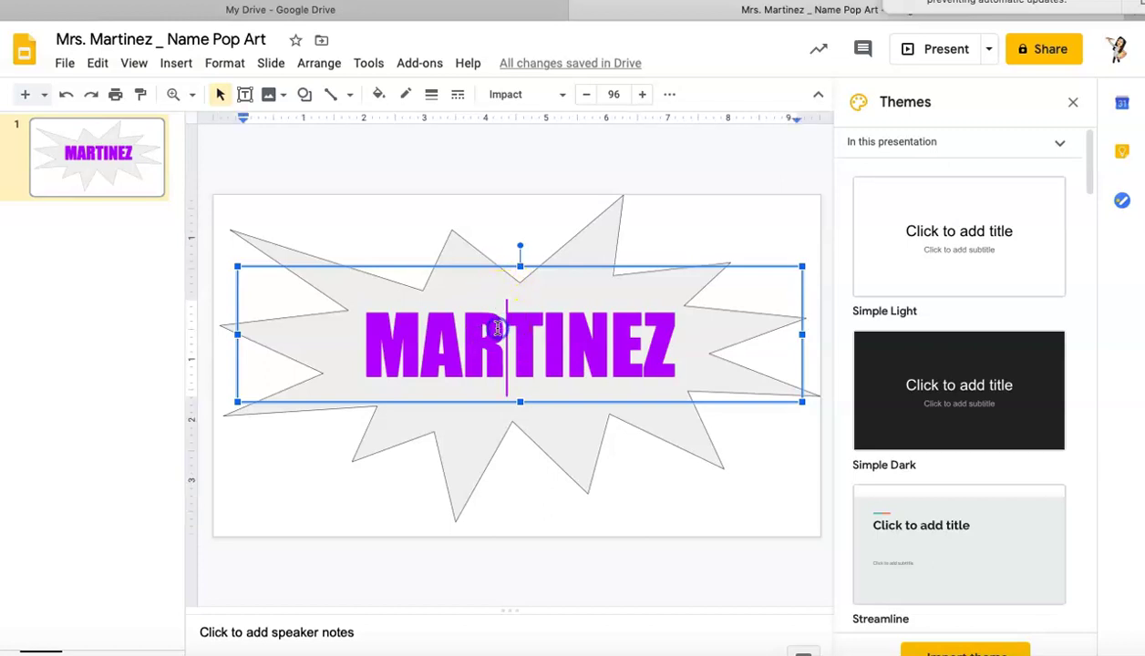
Step: Give the explosion shape an orange border with a weight of 8px
{"action": "left_click", "coordinate": [263, 243]}
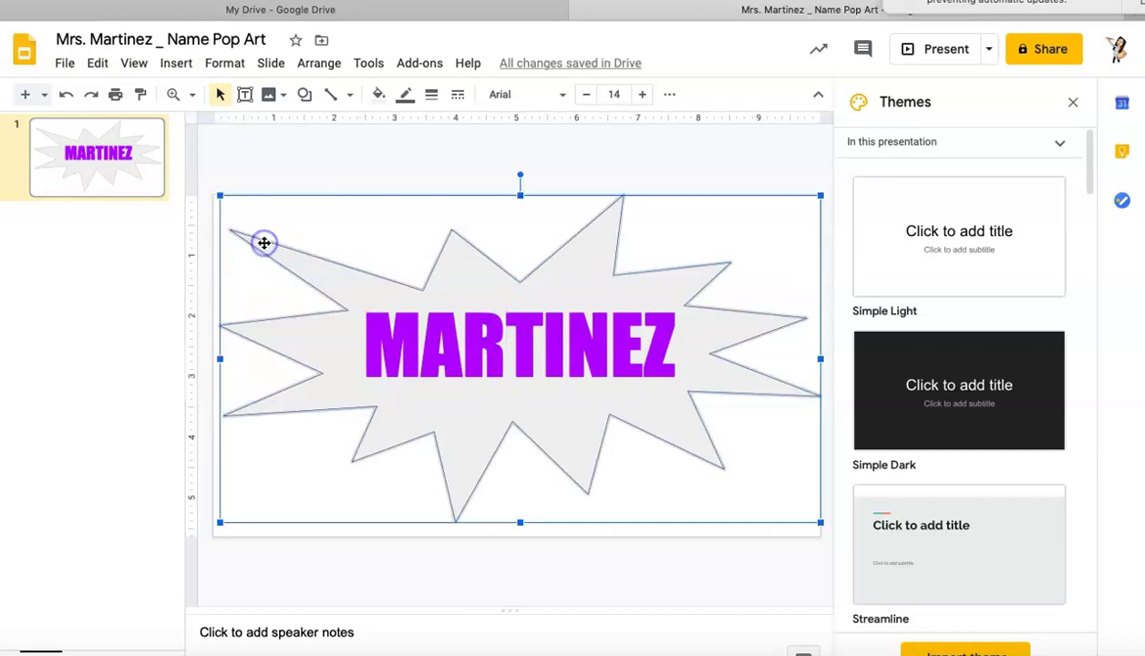
{"action": "left_click", "coordinate": [406, 100]}
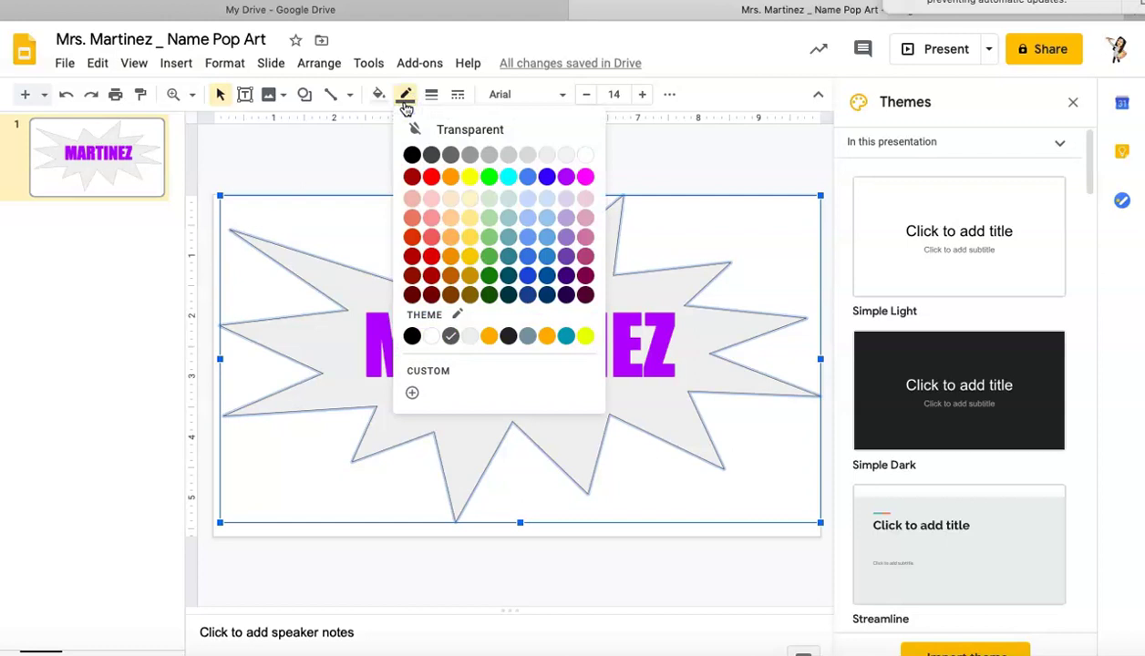
{"action": "left_click", "coordinate": [450, 177]}
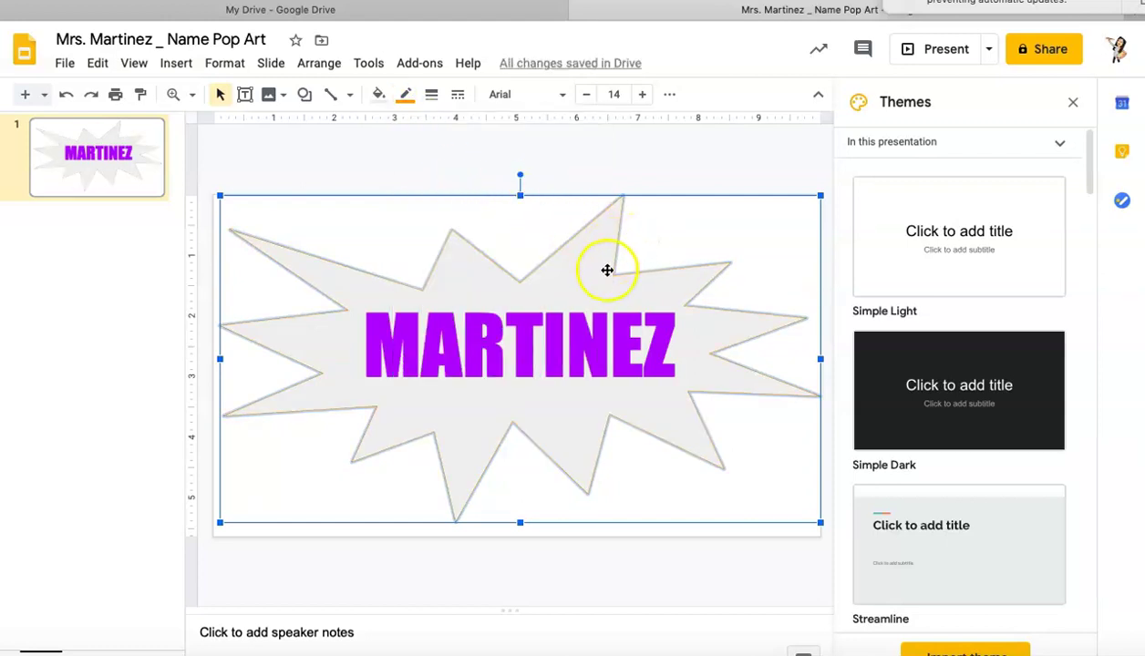
{"action": "left_click", "coordinate": [433, 103]}
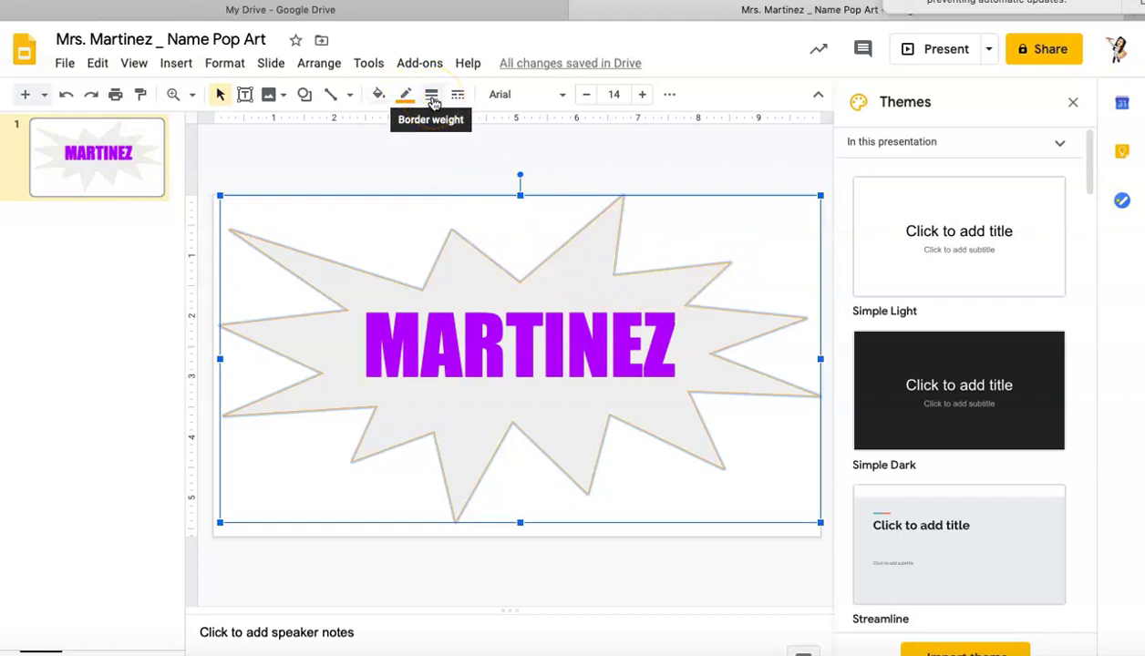
{"action": "left_click", "coordinate": [433, 103]}
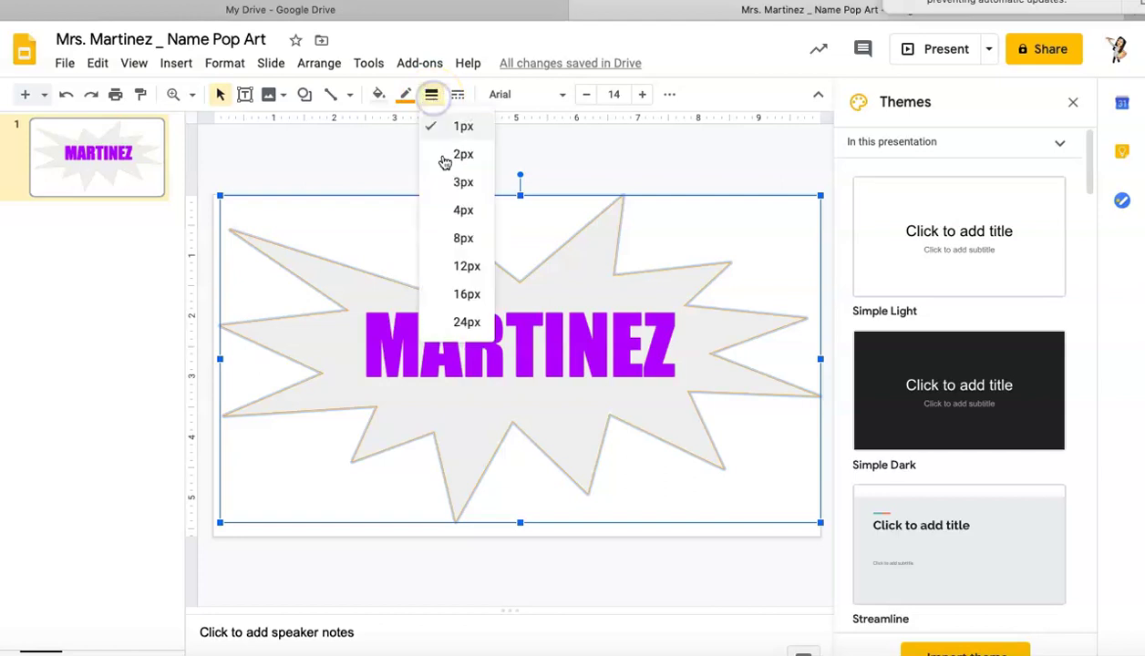
{"action": "left_click", "coordinate": [451, 238]}
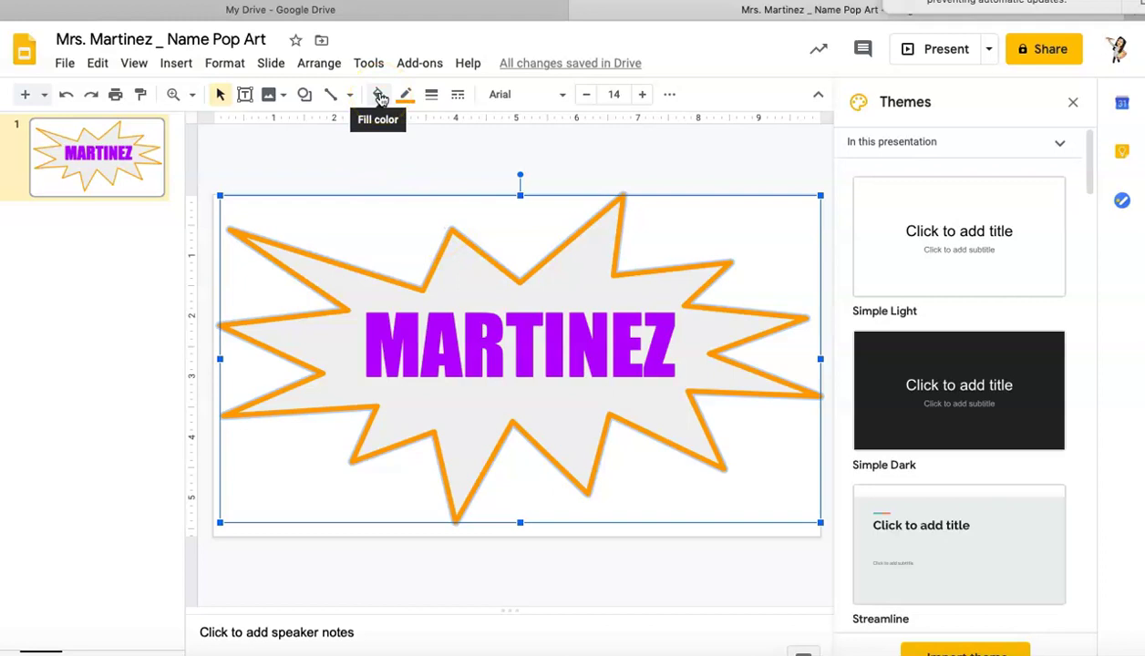
Step: Fill the explosion shape with solid bright blue and deselect it
{"action": "left_click", "coordinate": [379, 95]}
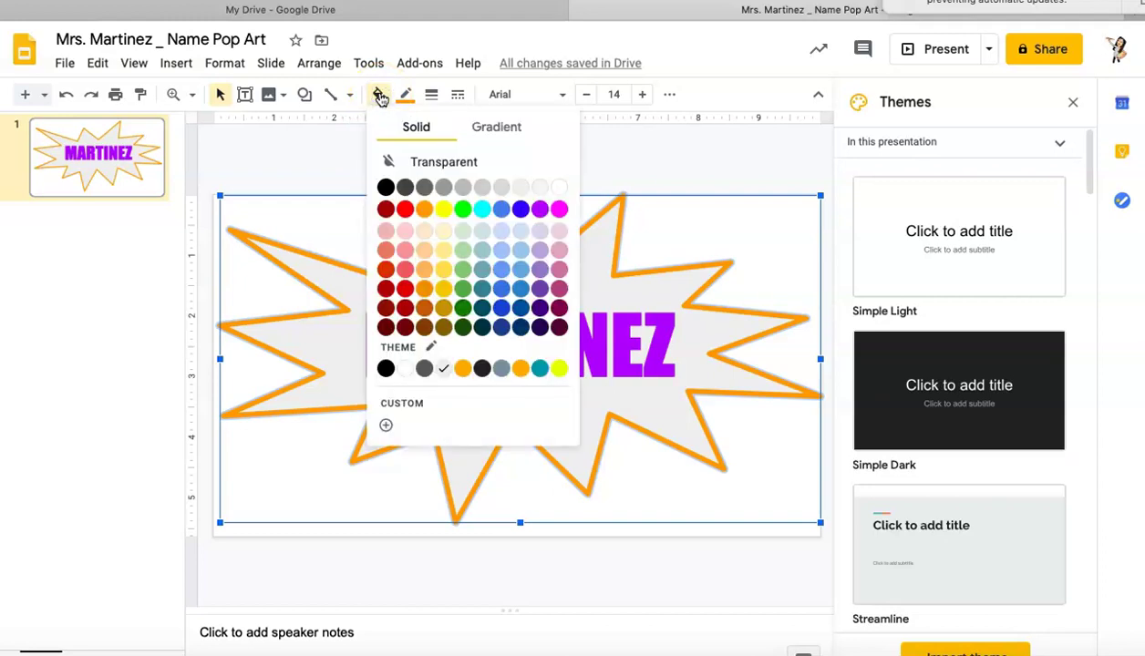
{"action": "left_click", "coordinate": [520, 210]}
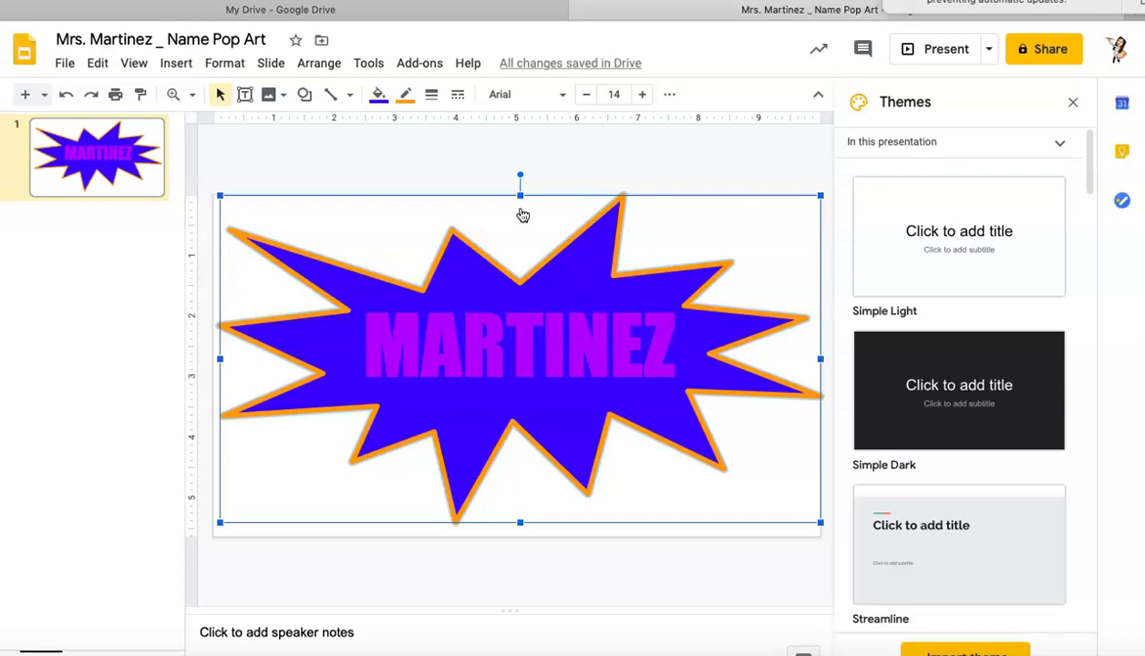
{"action": "left_click", "coordinate": [449, 175]}
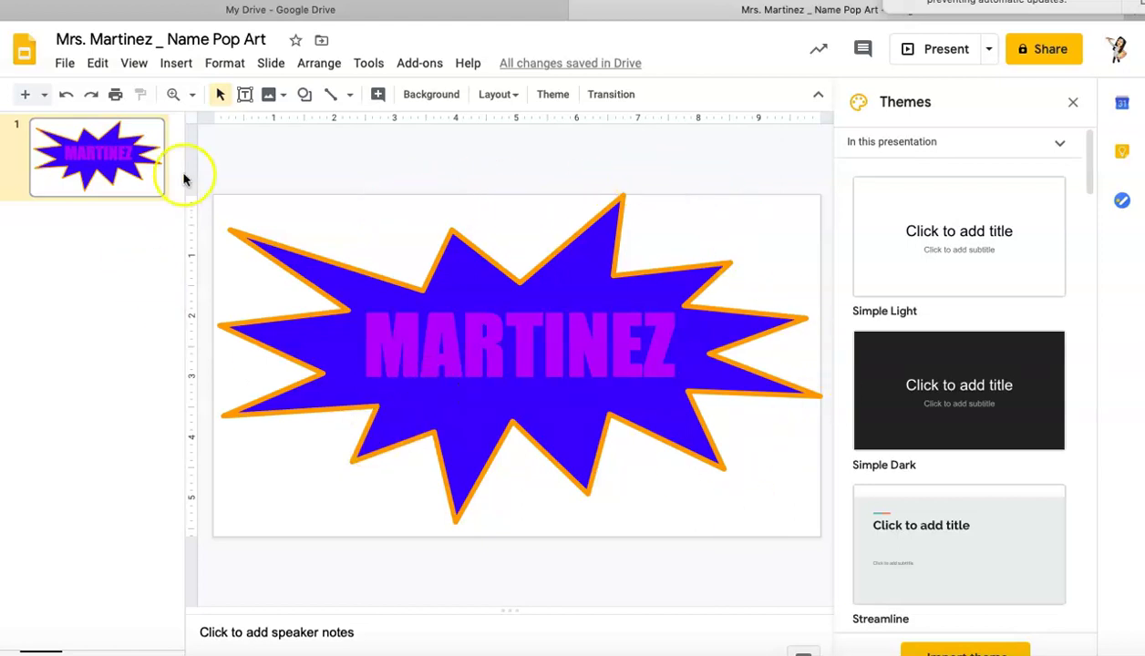
{"action": "left_click", "coordinate": [211, 66]}
{"action": "left_click", "coordinate": [210, 65]}
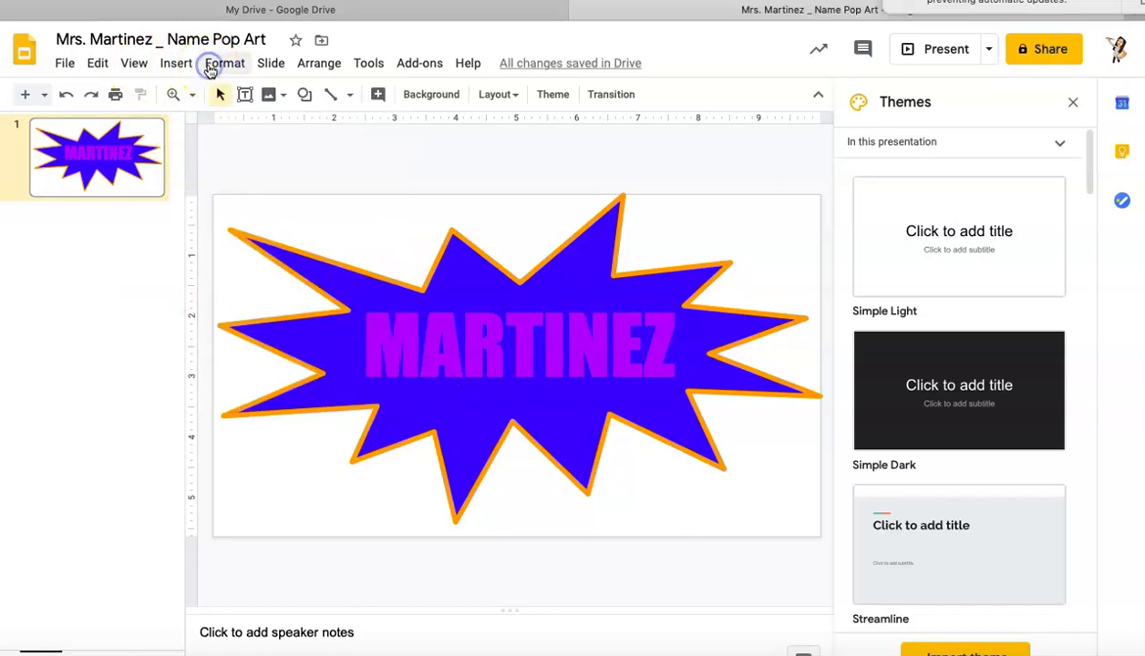
{"action": "left_click", "coordinate": [246, 202]}
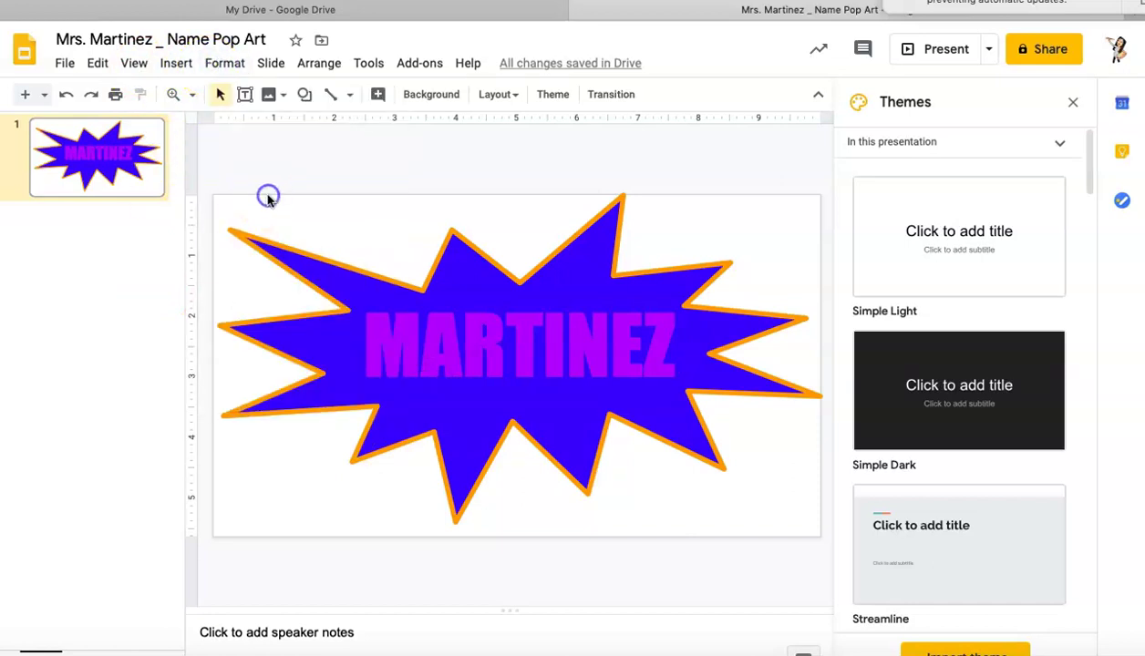
Step: Set the slide background to solid bright green, without using a background image
{"action": "left_click", "coordinate": [423, 97]}
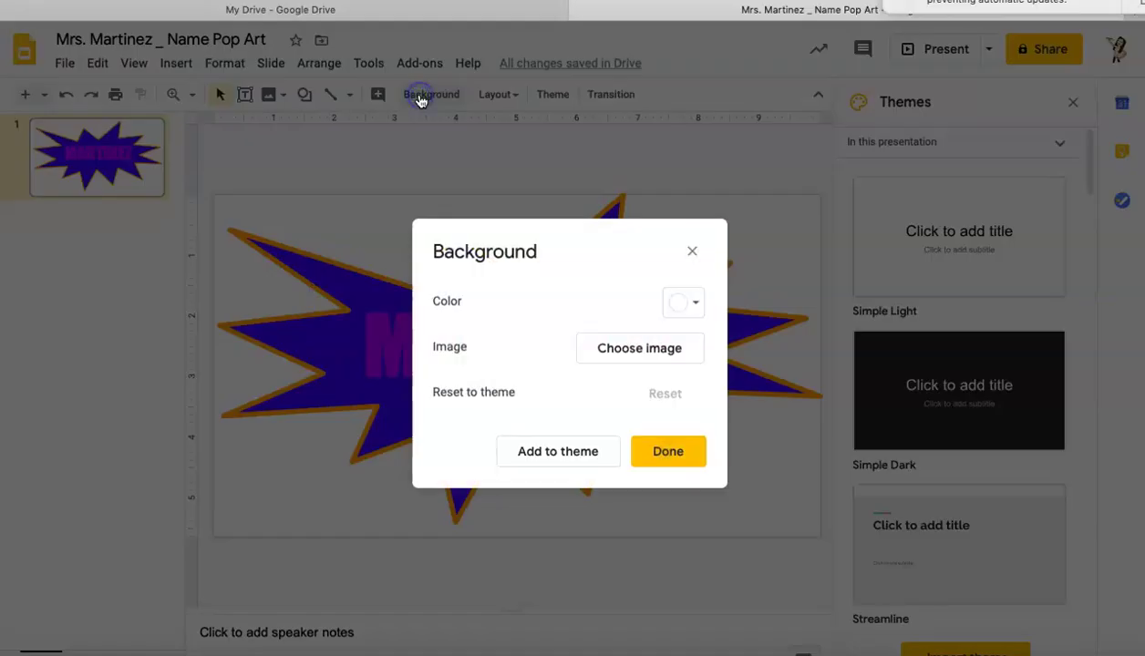
{"action": "left_click", "coordinate": [696, 305]}
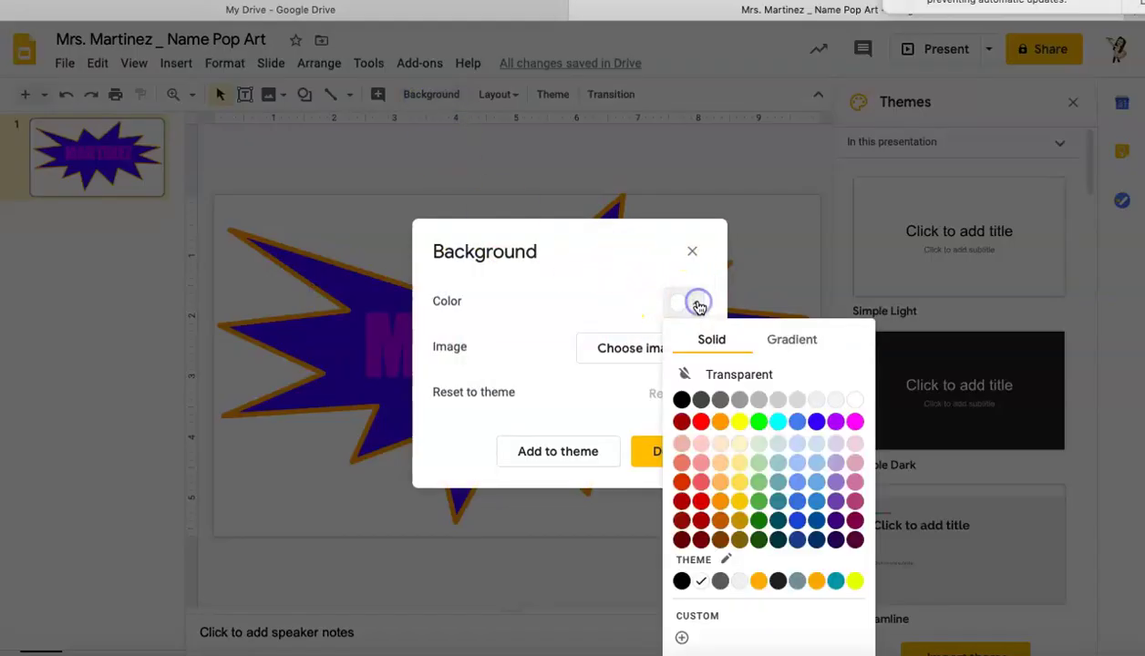
{"action": "left_click", "coordinate": [758, 422]}
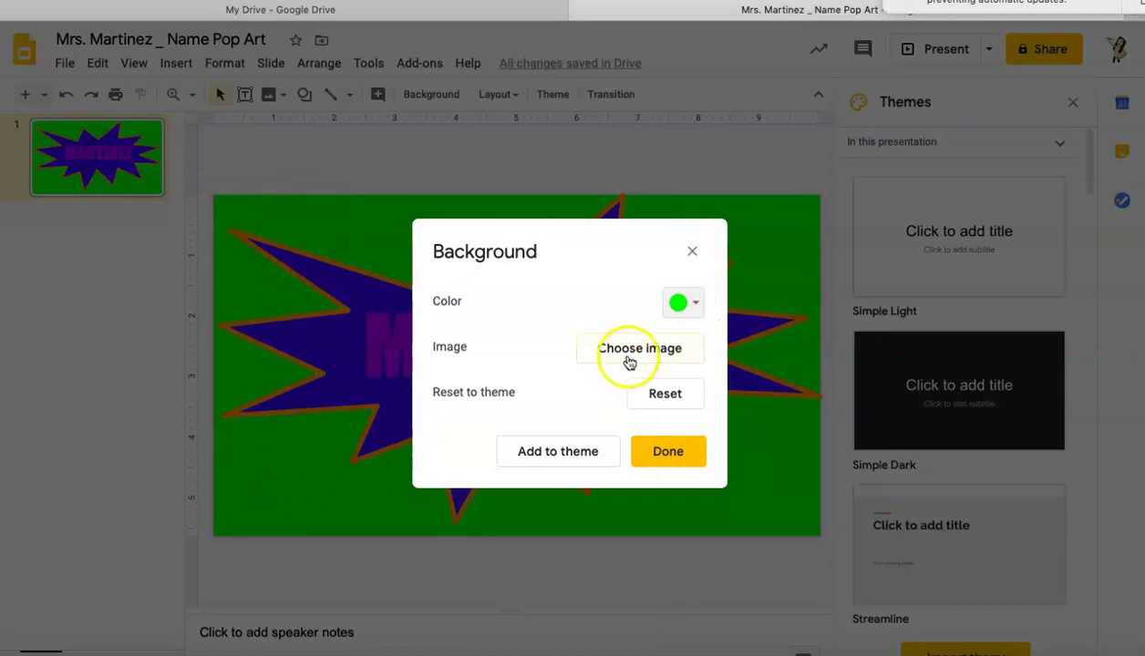
{"action": "left_click", "coordinate": [635, 351]}
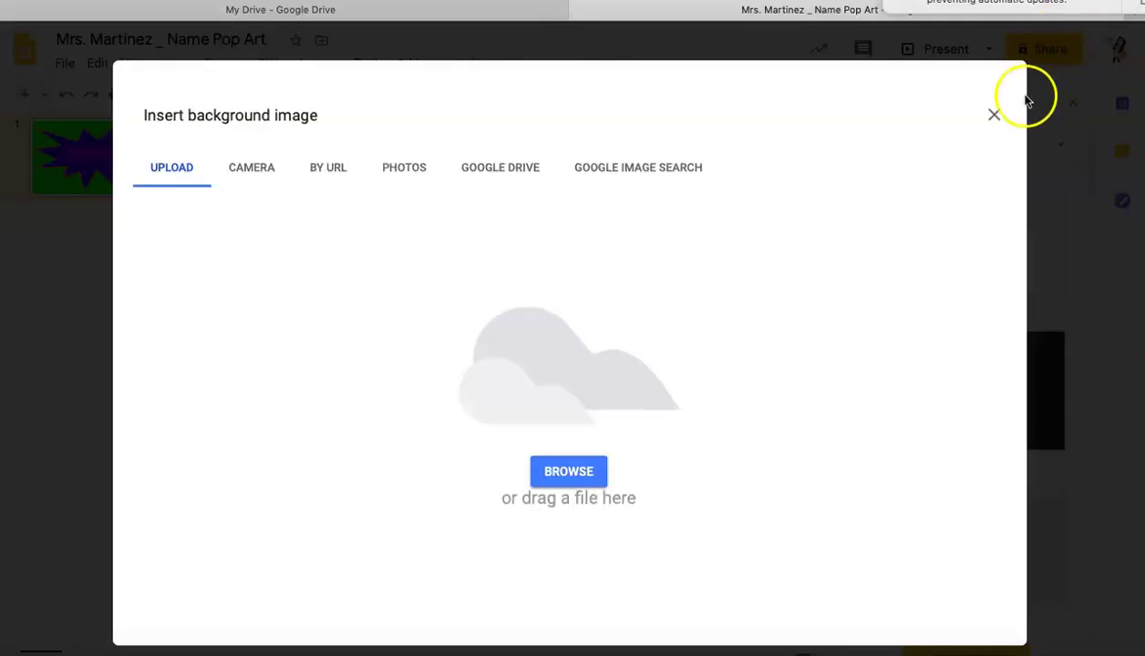
{"action": "left_click", "coordinate": [996, 114]}
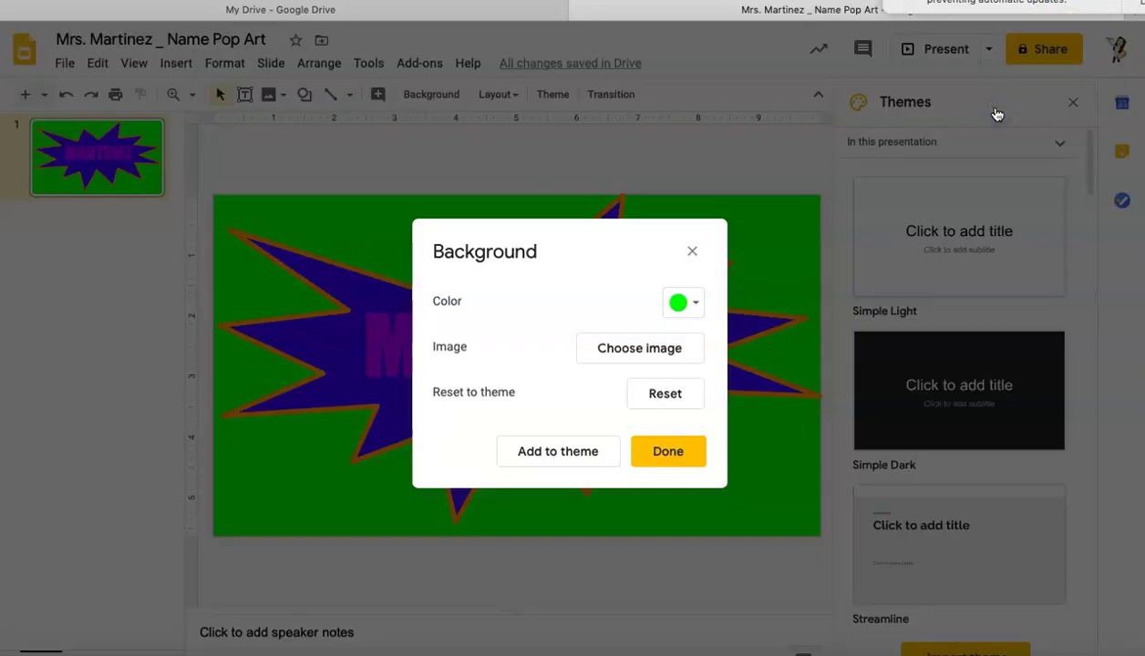
{"action": "left_click", "coordinate": [675, 456]}
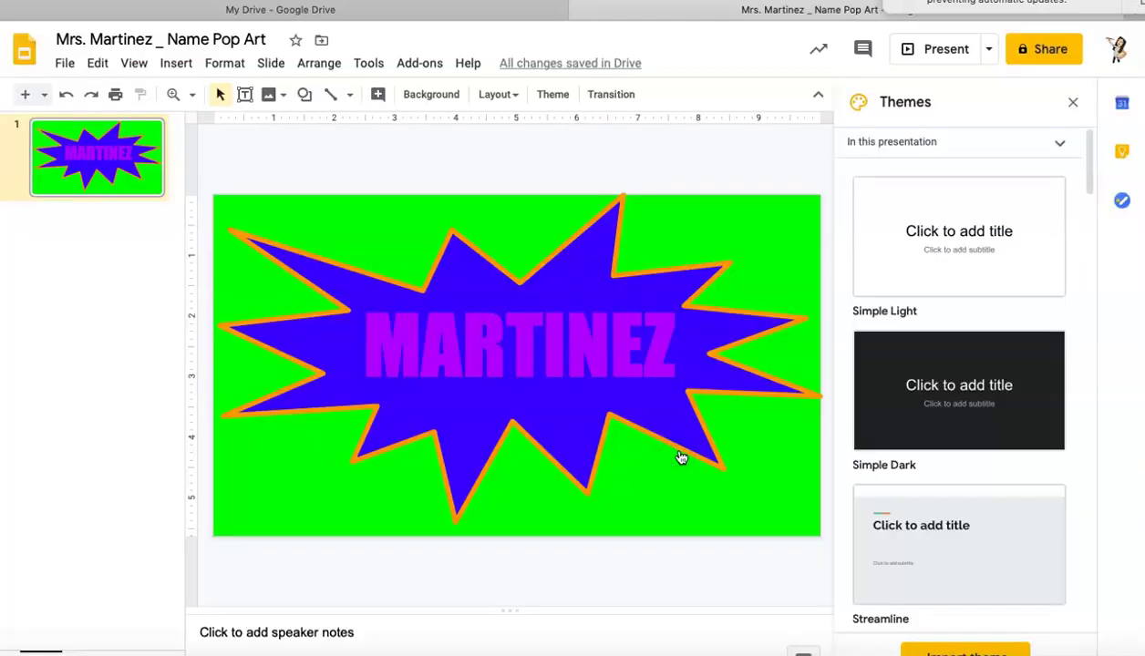